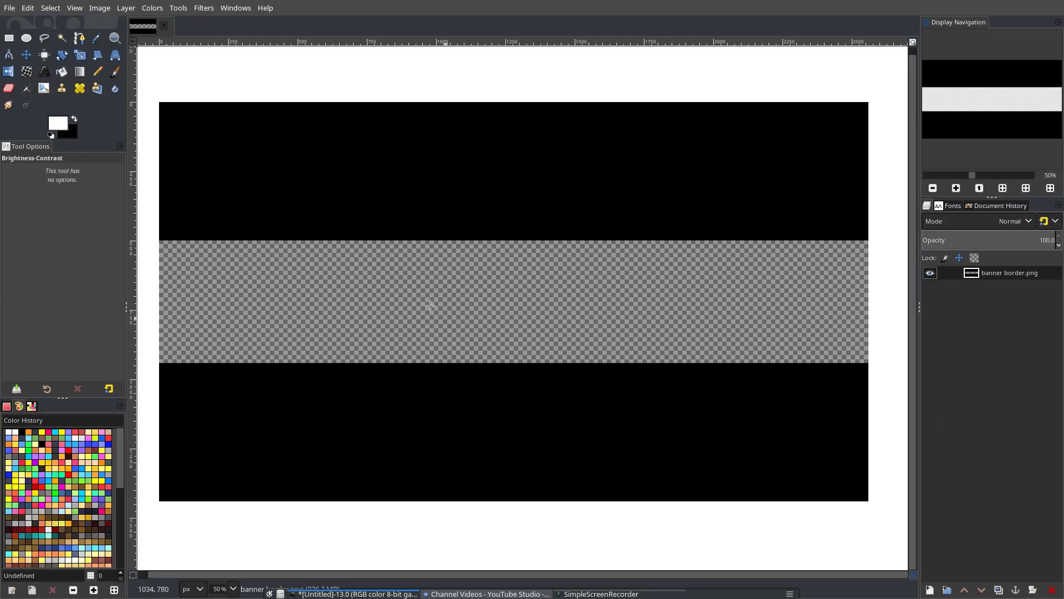
# Choose the Bucket Fill tool and set the foreground color to purple a148ee
pyautogui.click(79, 73)
pyautogui.click(62, 74)
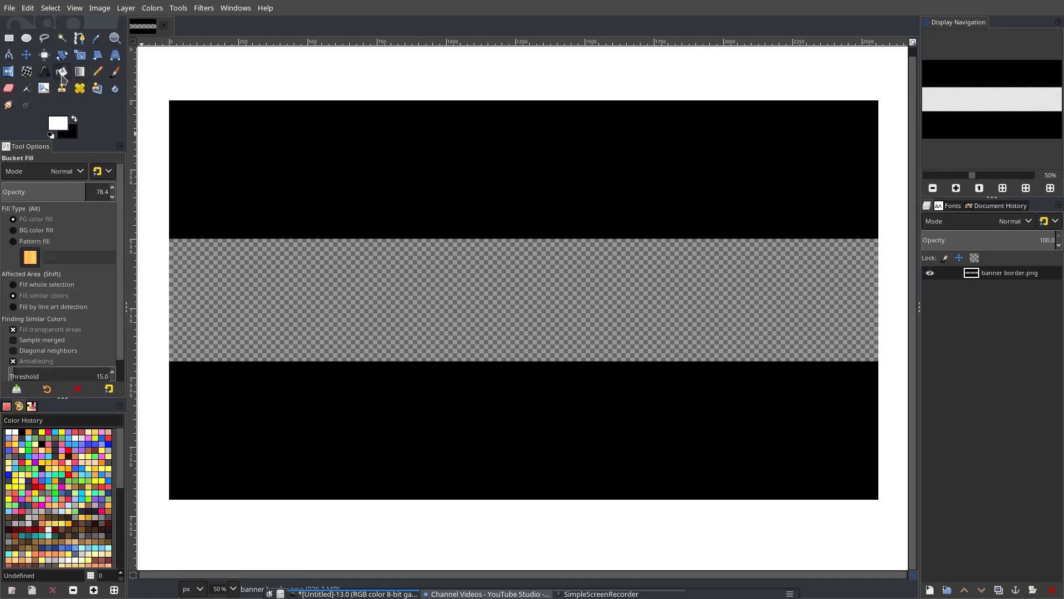
pyautogui.click(65, 128)
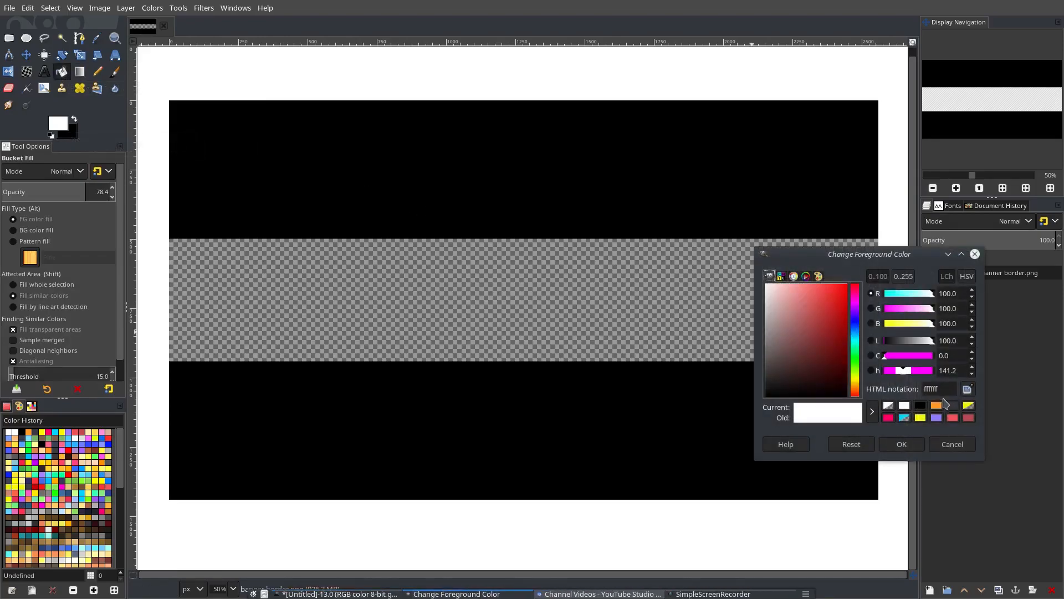
pyautogui.click(855, 314)
pyautogui.moveTo(834, 299); pyautogui.dragTo(824, 294)
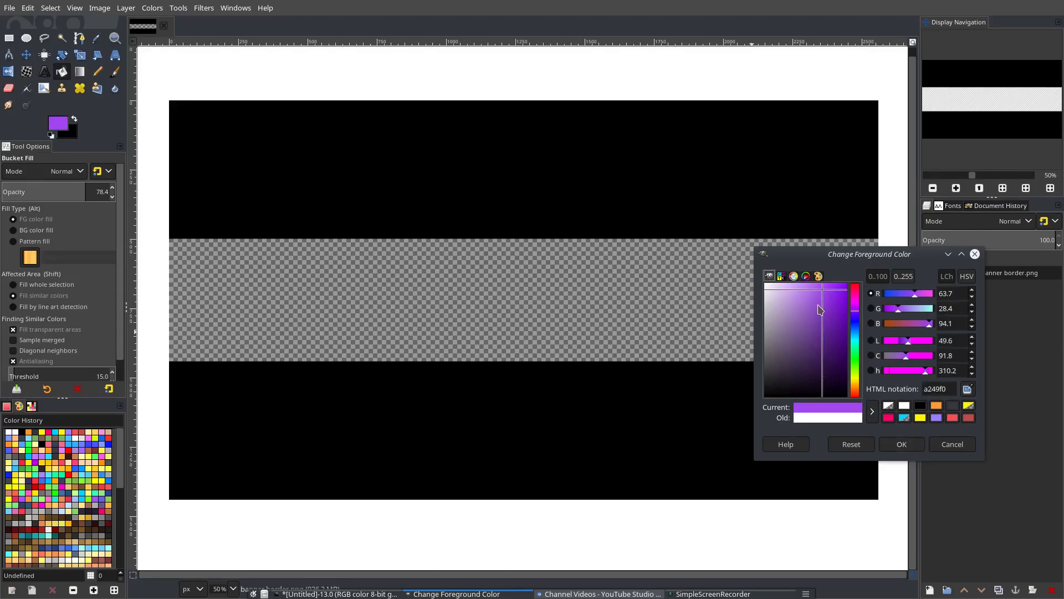
pyautogui.moveTo(822, 291); pyautogui.dragTo(823, 291)
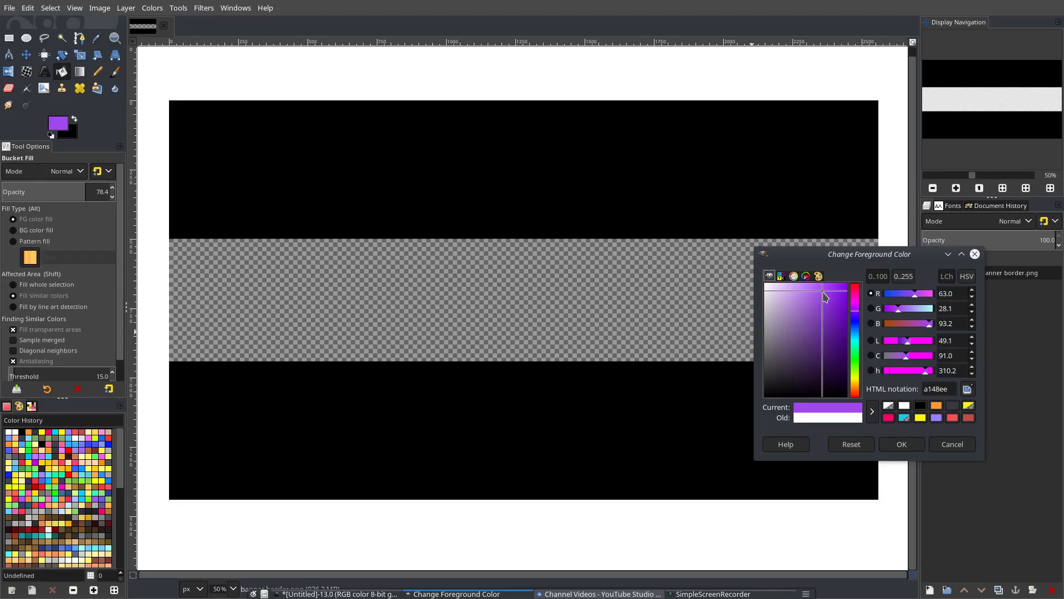
pyautogui.click(908, 447)
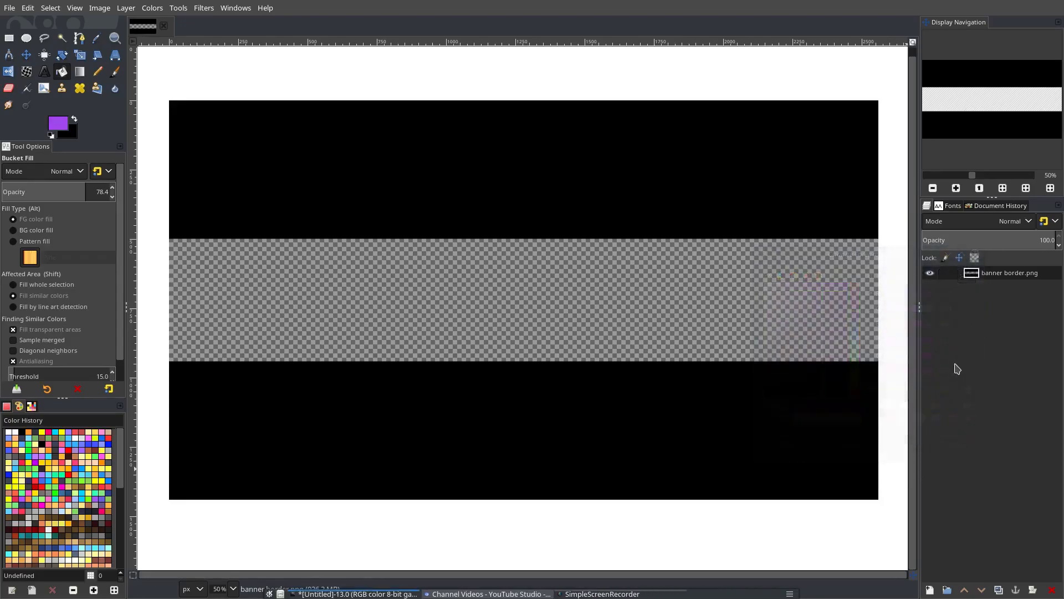
# Add a transparent 2560 × 1440 px layer beneath the banner border layer and fill it with purple at 100 opacity
pyautogui.click(930, 591)
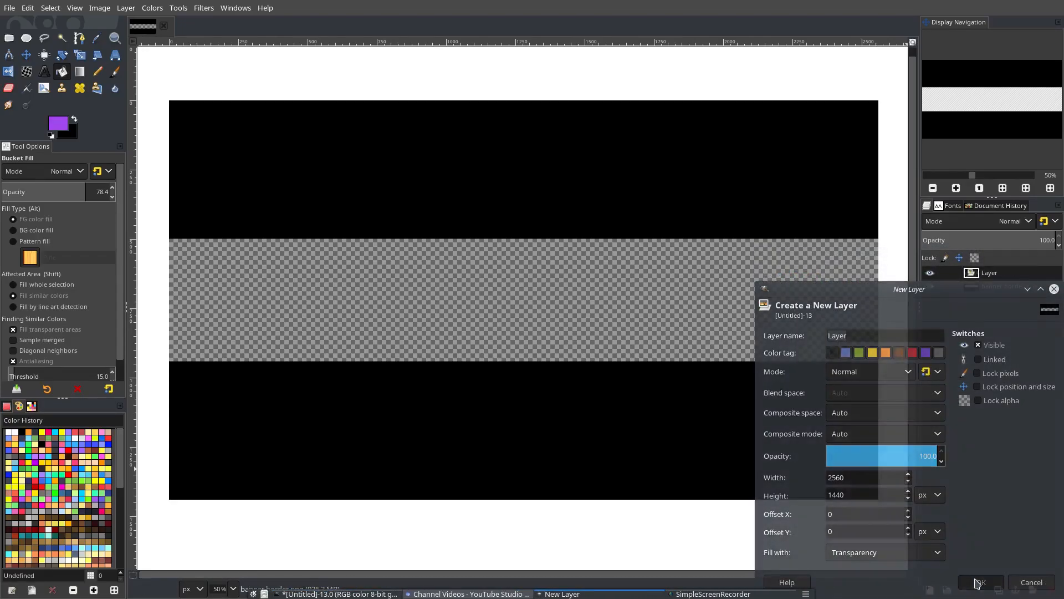
pyautogui.click(978, 582)
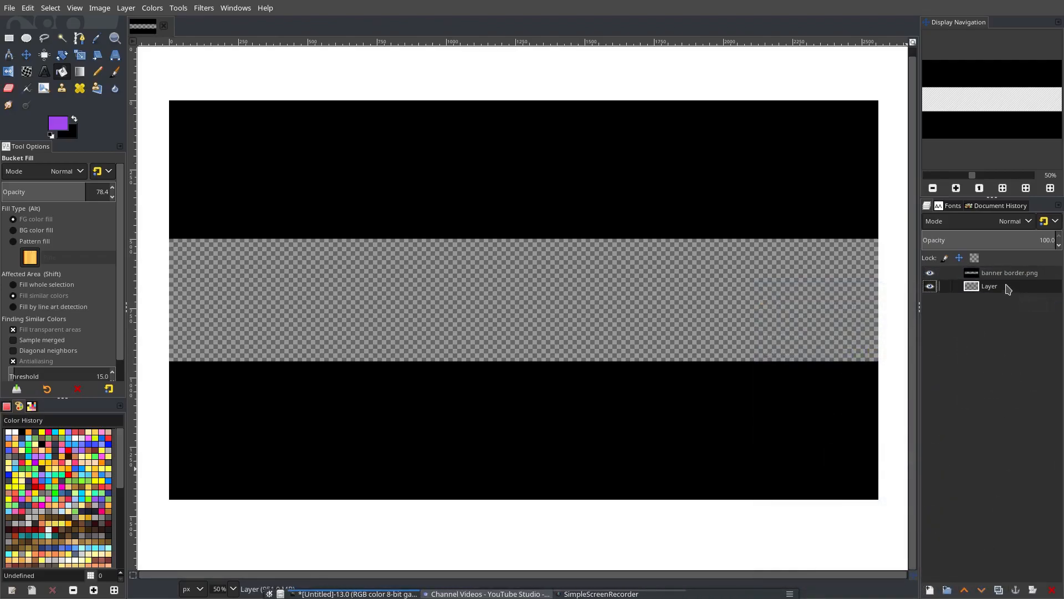
pyautogui.click(660, 277)
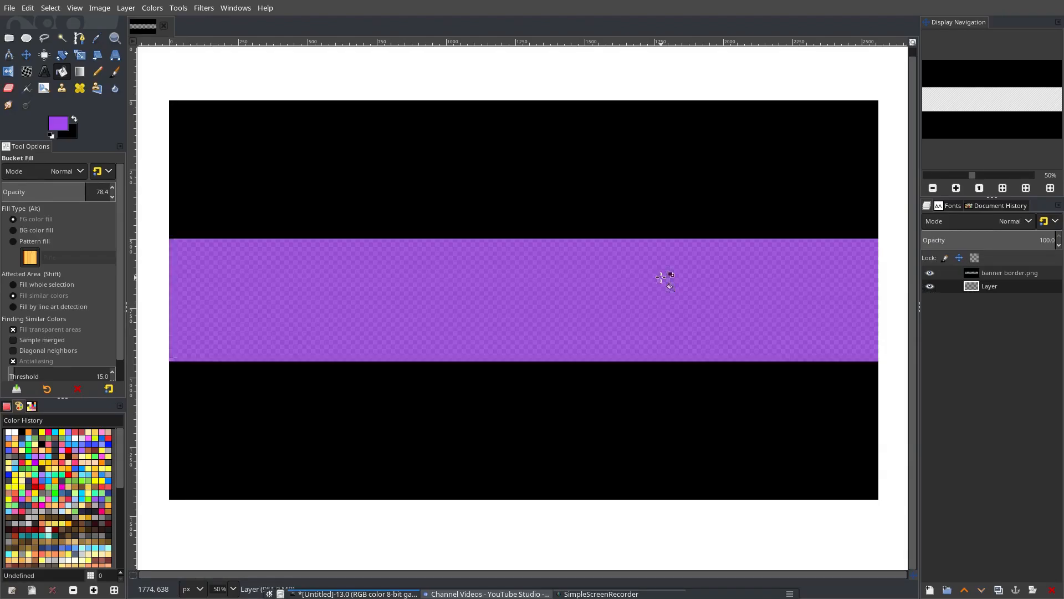
pyautogui.hotkey('ctrl', 'z')
pyautogui.moveTo(78, 190); pyautogui.dragTo(193, 186)
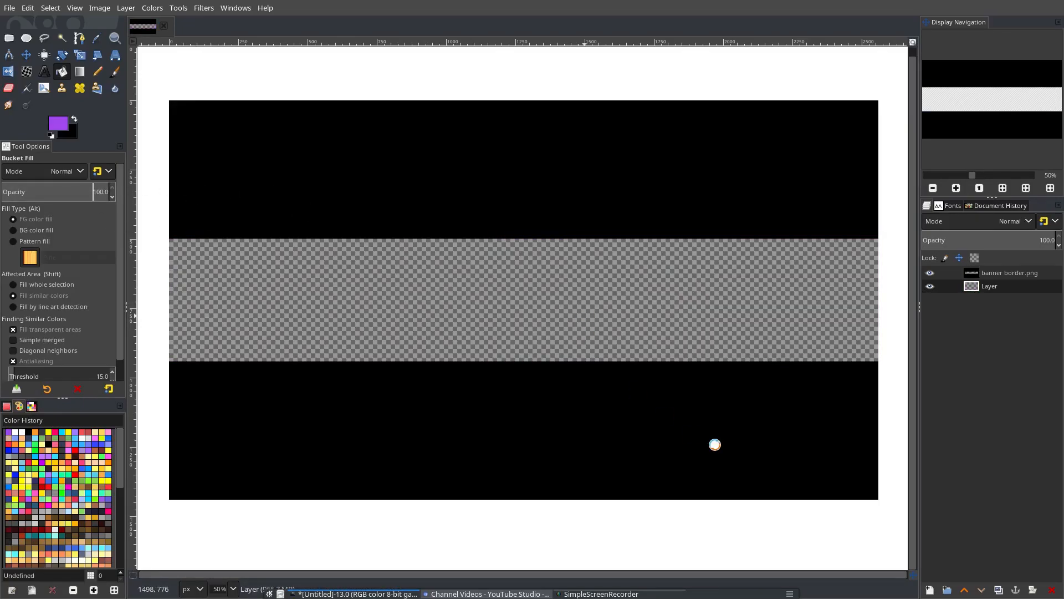
pyautogui.click(719, 450)
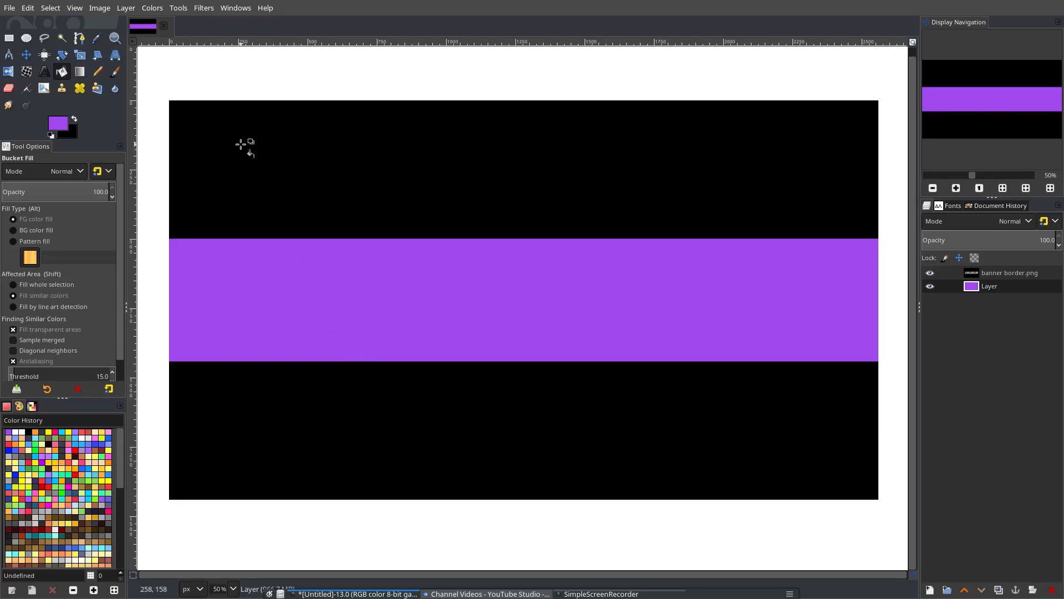
# Set the foreground color to dark grey 393a3f
pyautogui.click(61, 123)
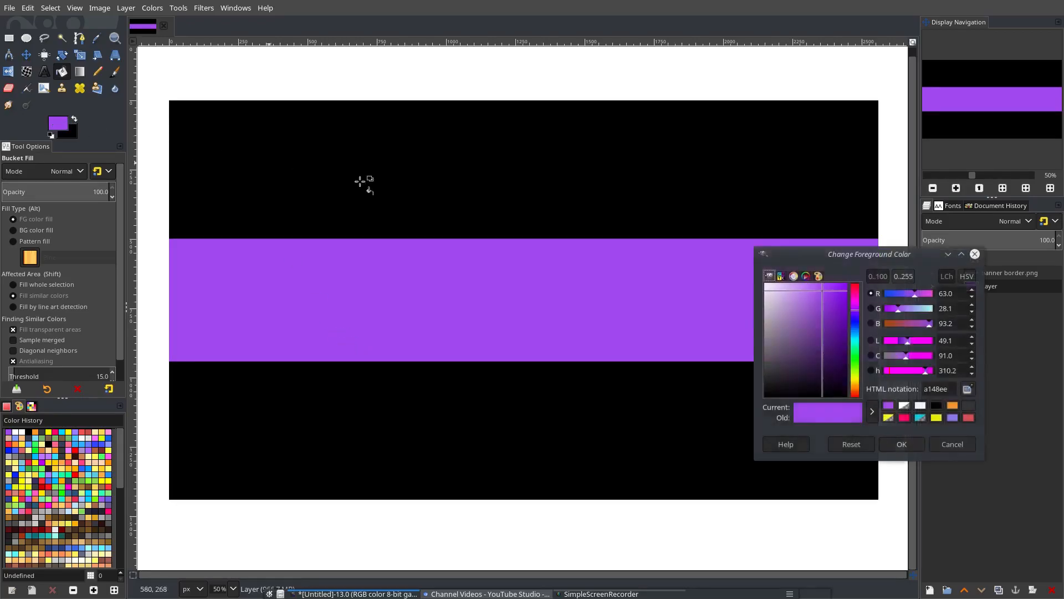
pyautogui.moveTo(824, 361); pyautogui.dragTo(722, 371)
pyautogui.click(856, 326)
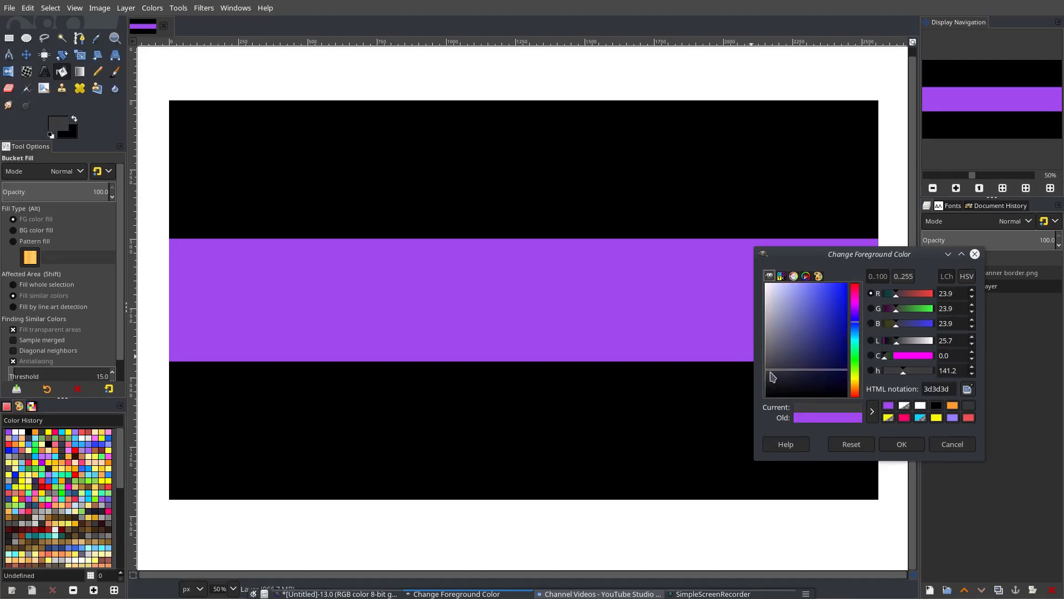
pyautogui.moveTo(769, 374); pyautogui.dragTo(774, 373)
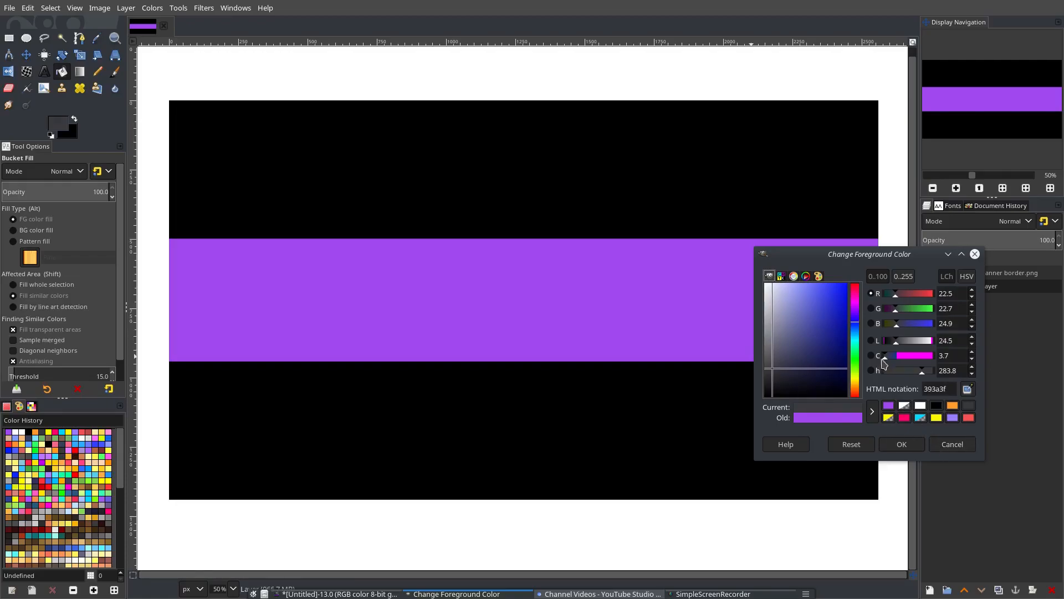
pyautogui.click(901, 444)
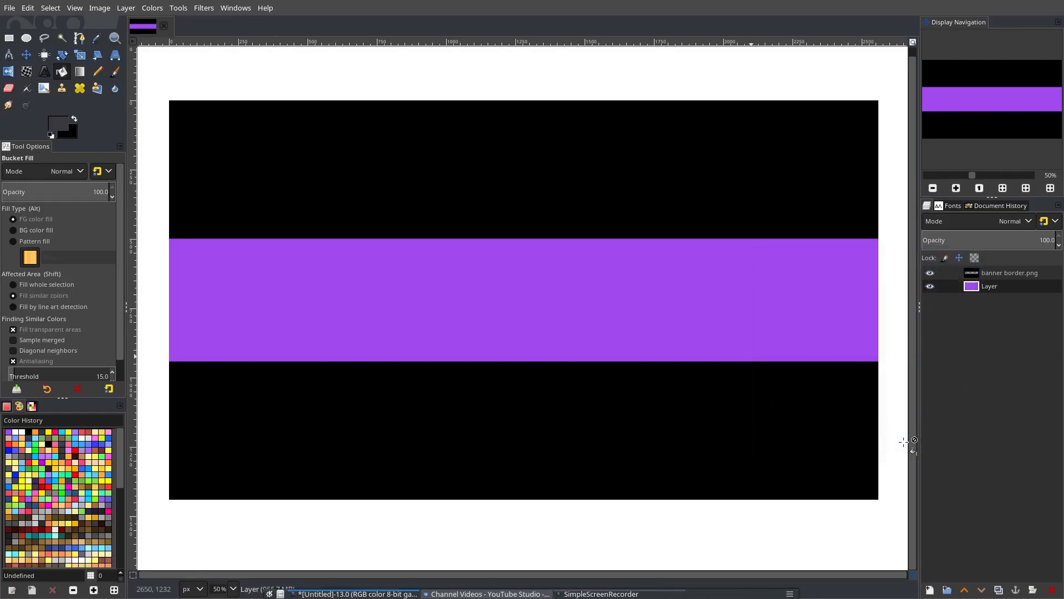
# Draw a free selection around the left part of the purple strip, with a slanted edge crossing it near the middle
pyautogui.click(45, 38)
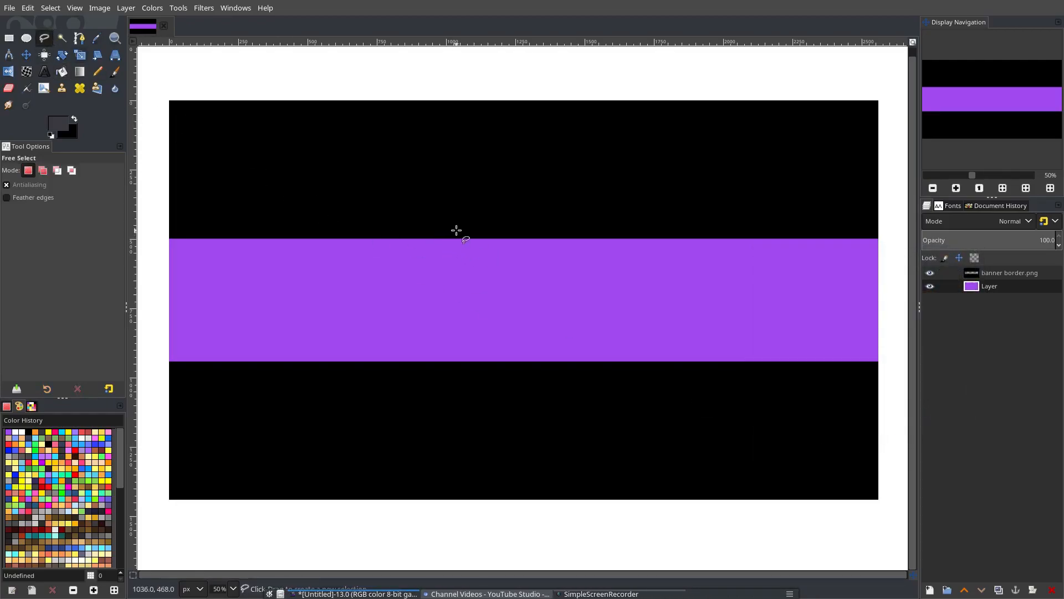
pyautogui.click(473, 228)
pyautogui.click(515, 383)
pyautogui.click(149, 390)
pyautogui.click(152, 183)
pyautogui.click(416, 196)
pyautogui.click(472, 226)
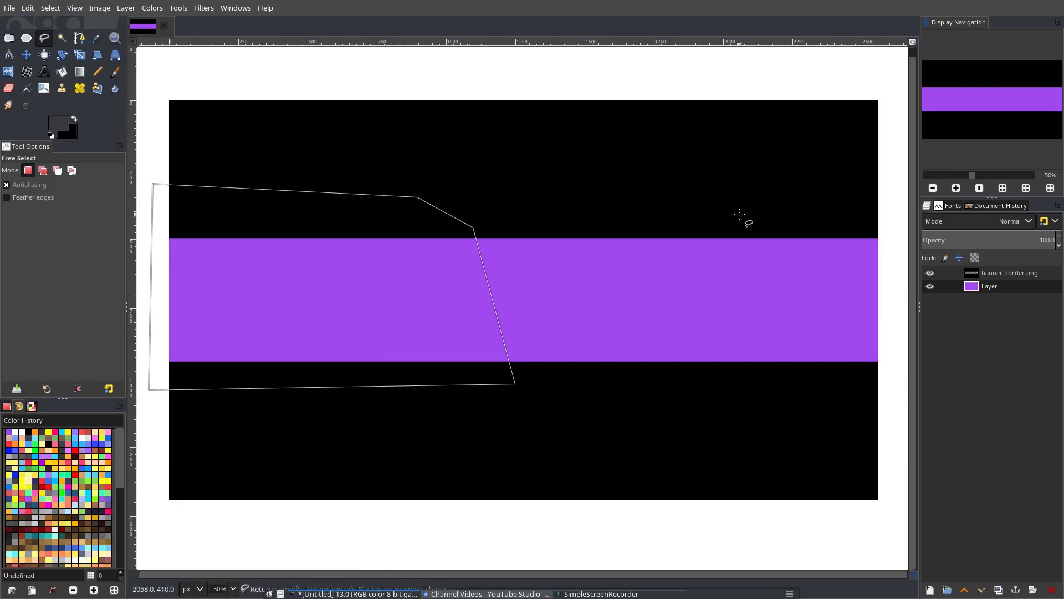
pyautogui.press('Return')
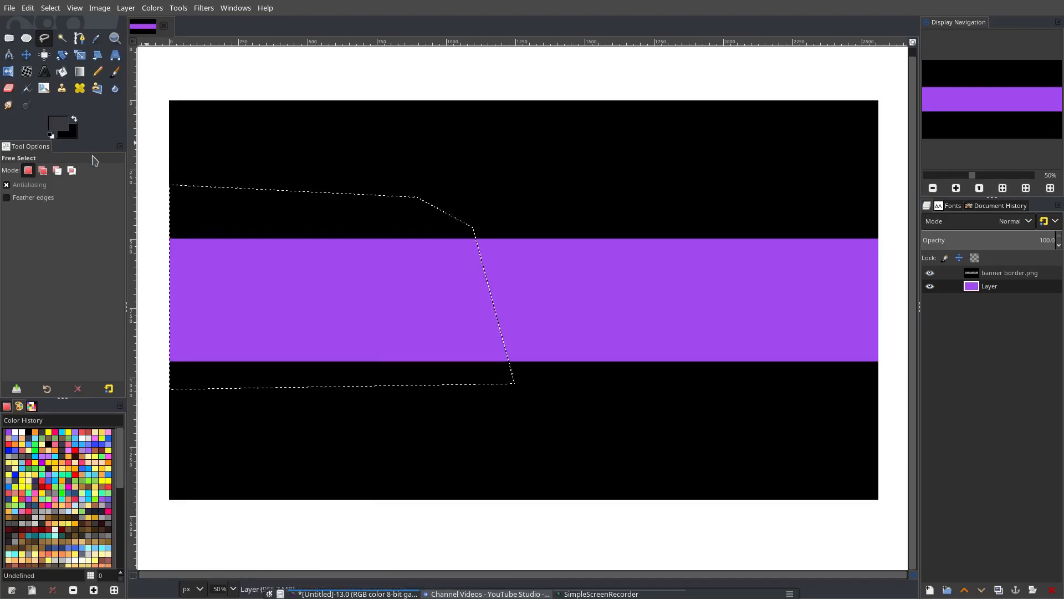
# Fill the selection with dark grey on a new transparent layer above the purple one, and clear the selection
pyautogui.click(63, 74)
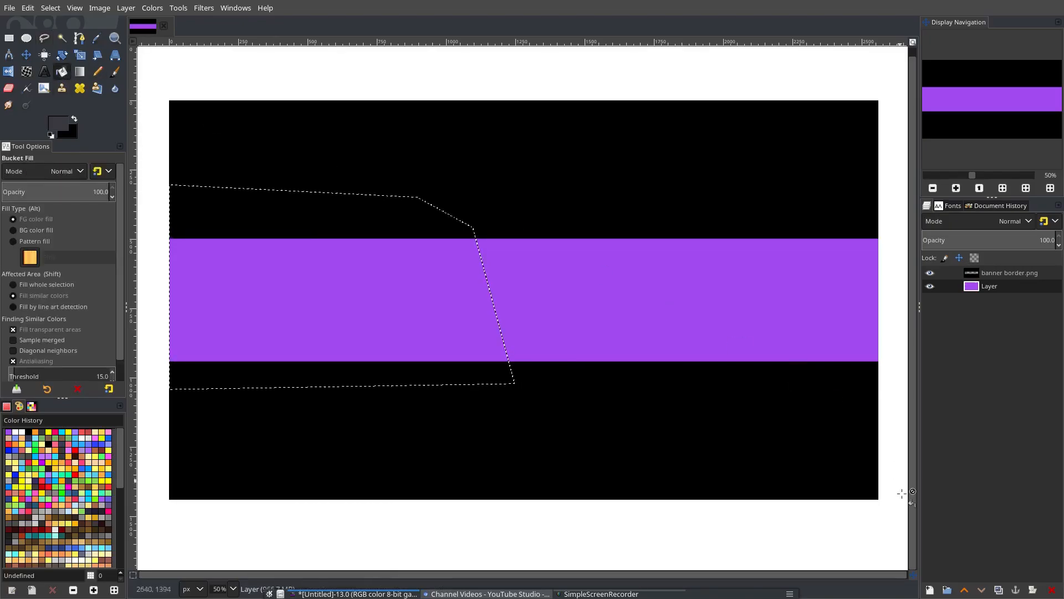
pyautogui.click(930, 590)
pyautogui.click(979, 582)
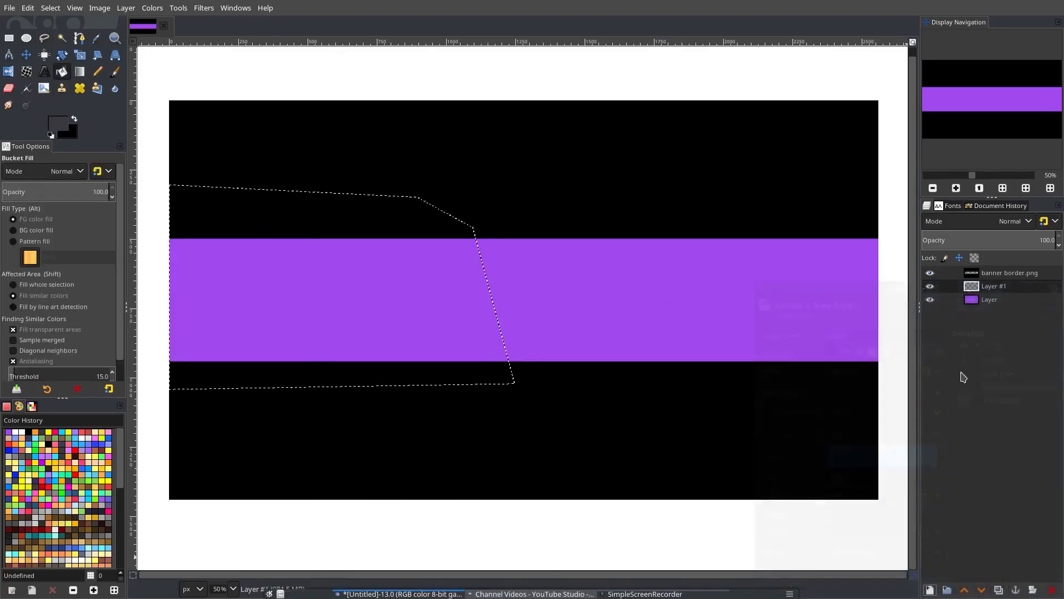
pyautogui.click(341, 282)
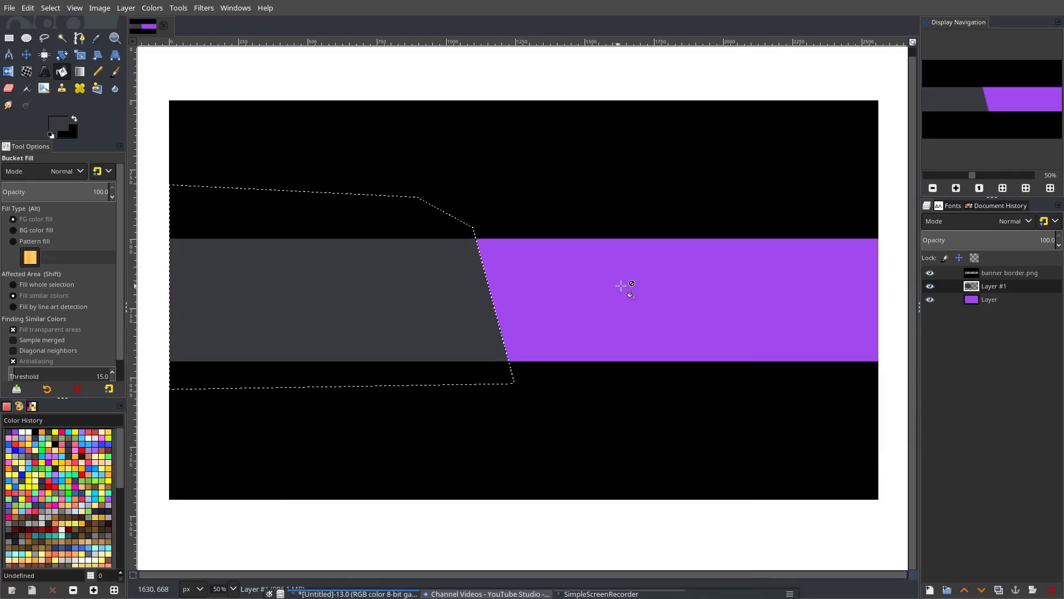
pyautogui.click(54, 7)
pyautogui.click(59, 38)
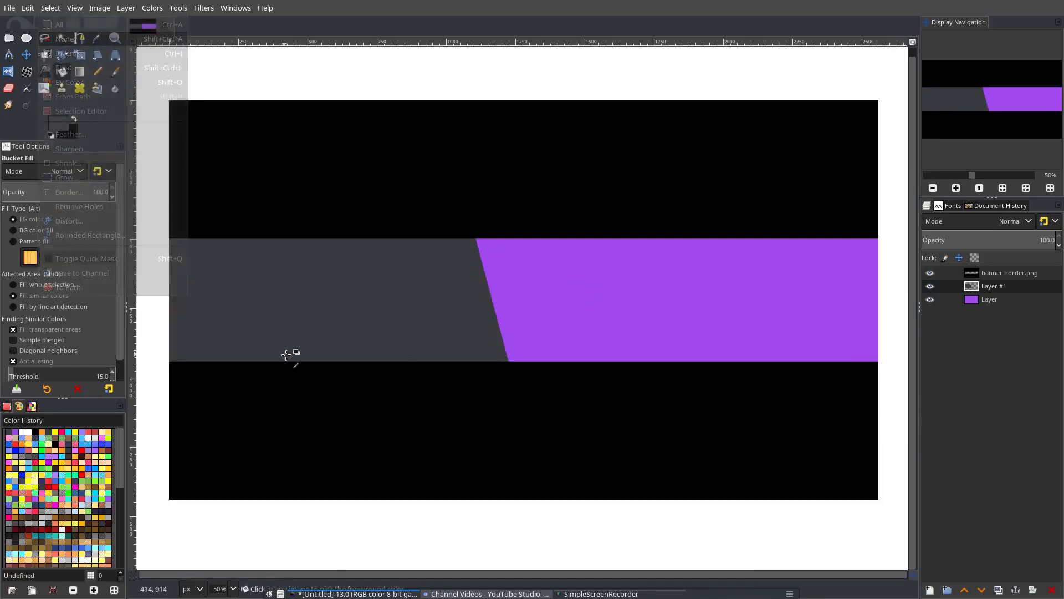
# Duplicate the dark grey layer and lower the copy's saturation to -100 with Hue-Saturation
pyautogui.scroll(2, 300, 352)
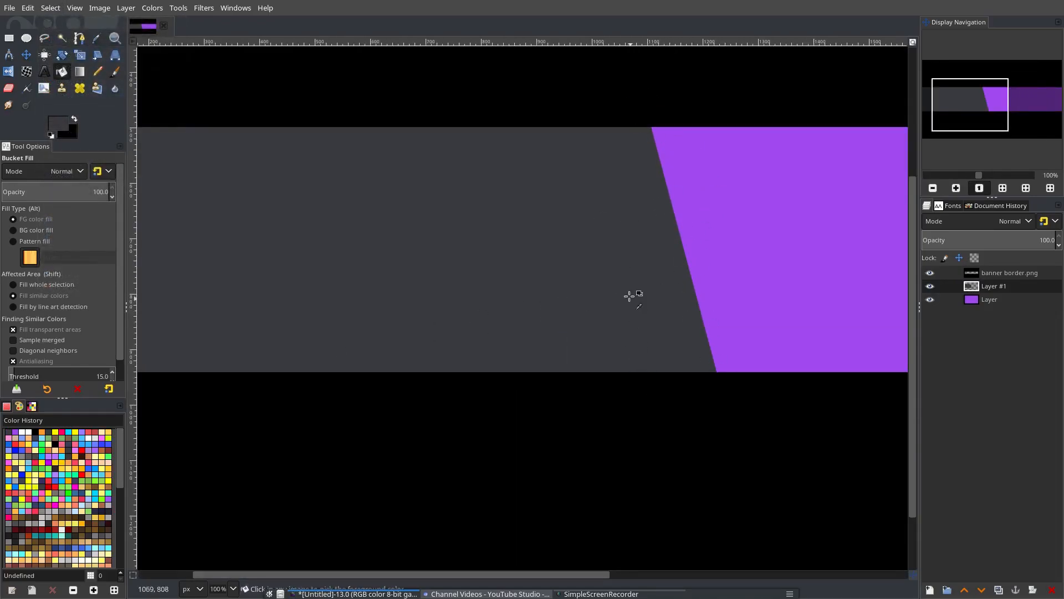
pyautogui.scroll(1, 632, 300)
pyautogui.rightClick(951, 280)
pyautogui.click(887, 106)
pyautogui.click(150, 7)
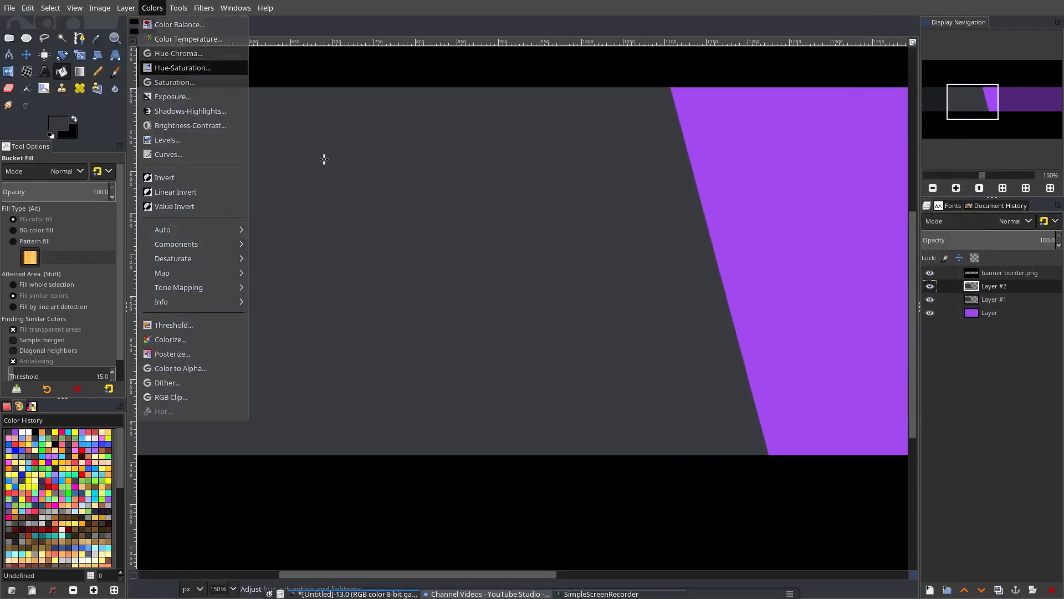
pyautogui.click(171, 65)
pyautogui.moveTo(829, 388); pyautogui.dragTo(748, 408)
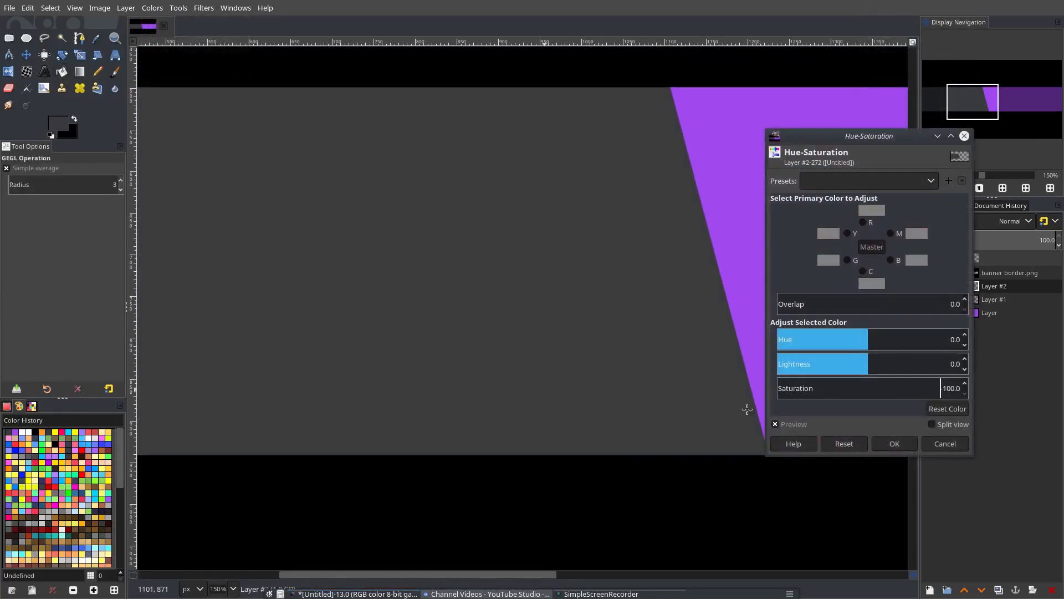
pyautogui.click(908, 445)
# Compare the desaturated copy with the original grey by toggling its visibility, and delete the copy
pyautogui.scroll(2, 447, 278)
pyautogui.scroll(1, 447, 278)
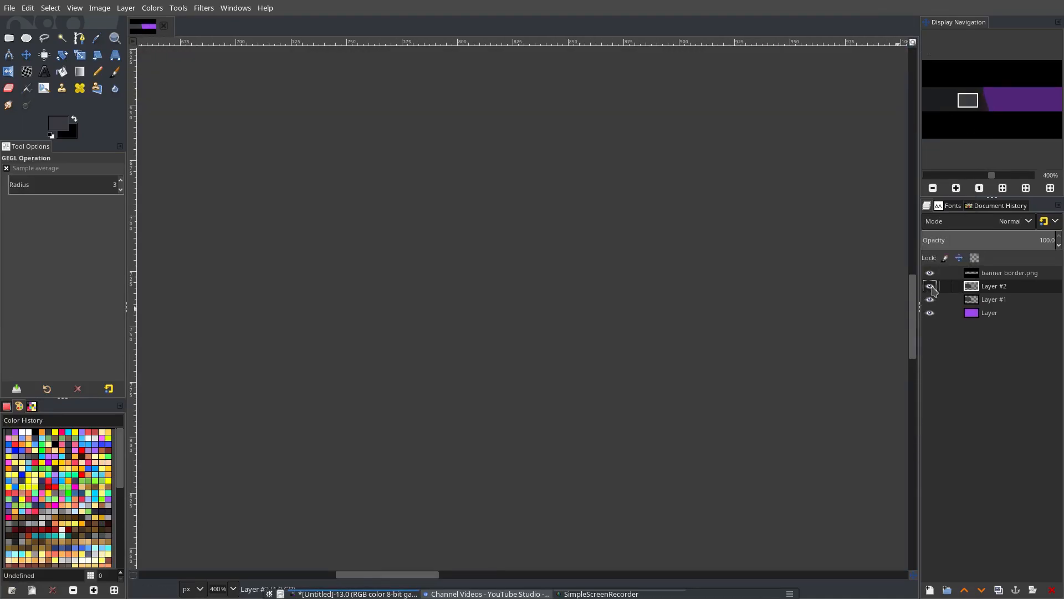
pyautogui.scroll(-5, 722, 328)
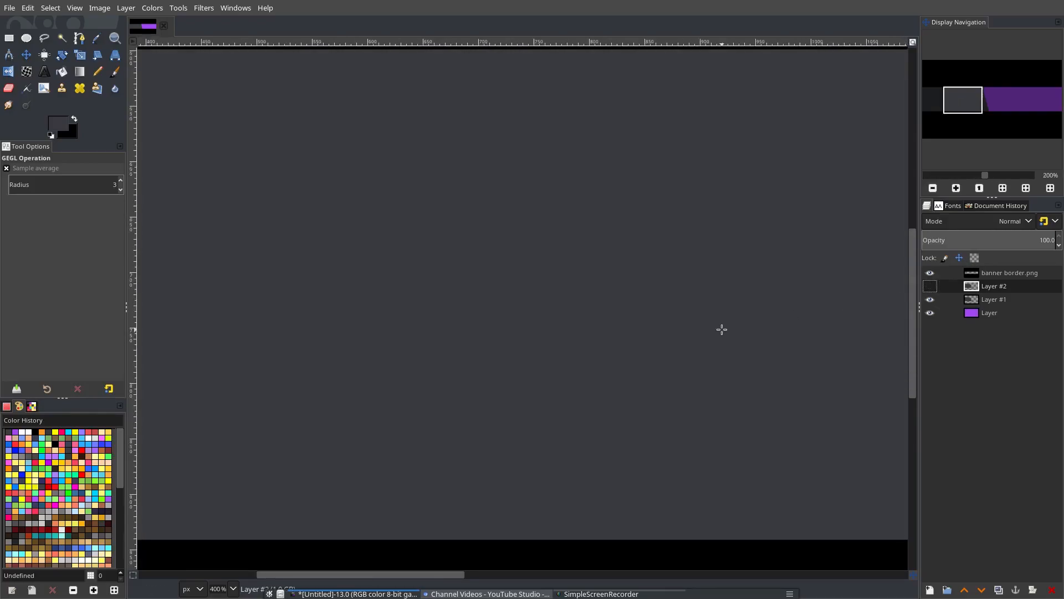
pyautogui.scroll(2, 717, 323)
pyautogui.click(929, 286)
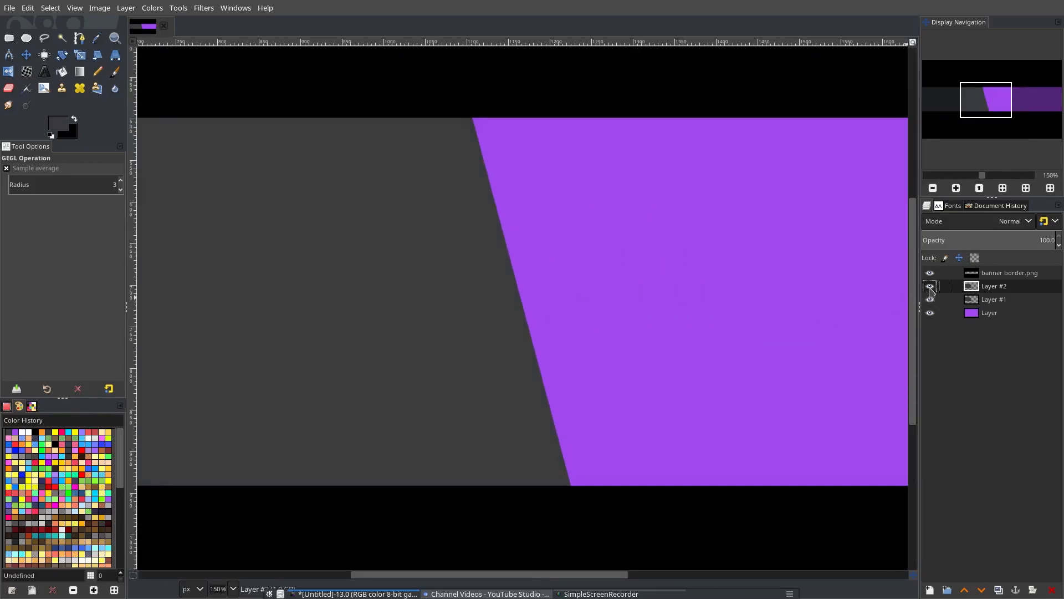
pyautogui.click(1052, 589)
# Add the text TUTSBYKAI in Agus Sans over the purple area and set its size to 60 px
pyautogui.scroll(-4, 671, 475)
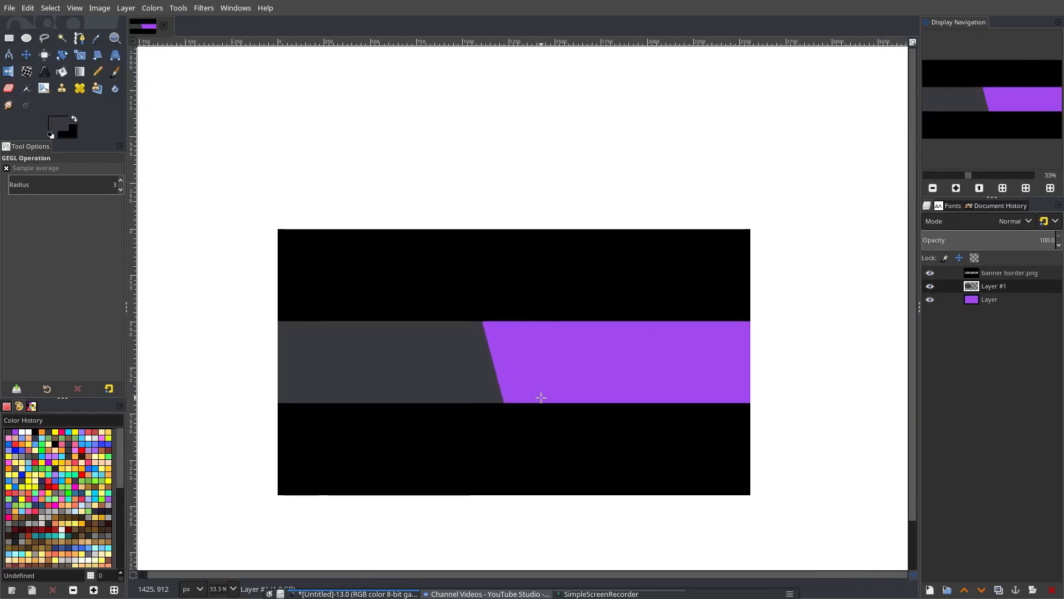
pyautogui.scroll(1, 521, 368)
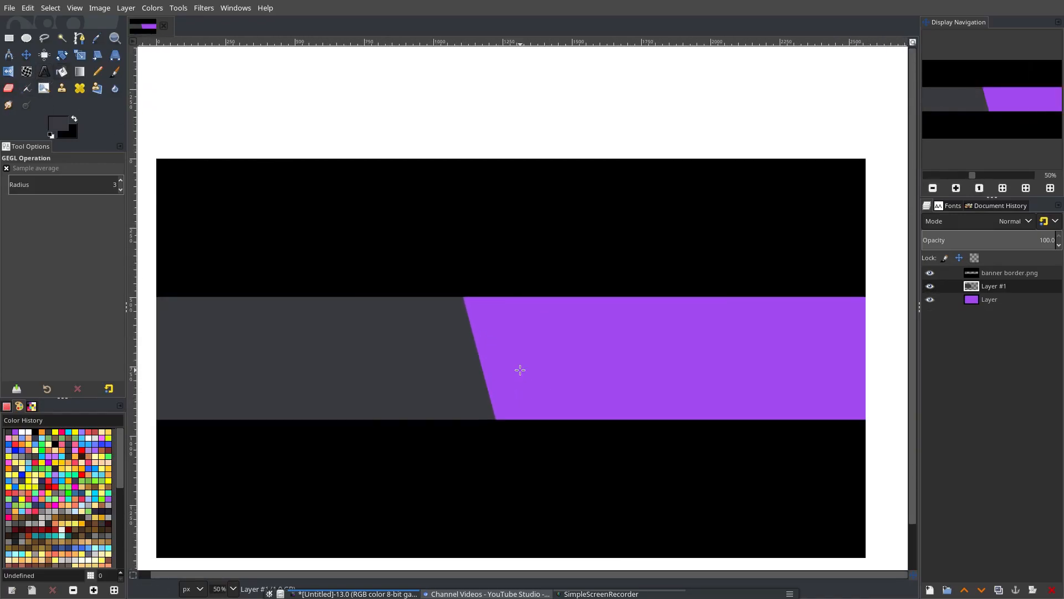
pyautogui.click(45, 70)
pyautogui.scroll(1, 535, 331)
pyautogui.moveTo(337, 280); pyautogui.dragTo(807, 380)
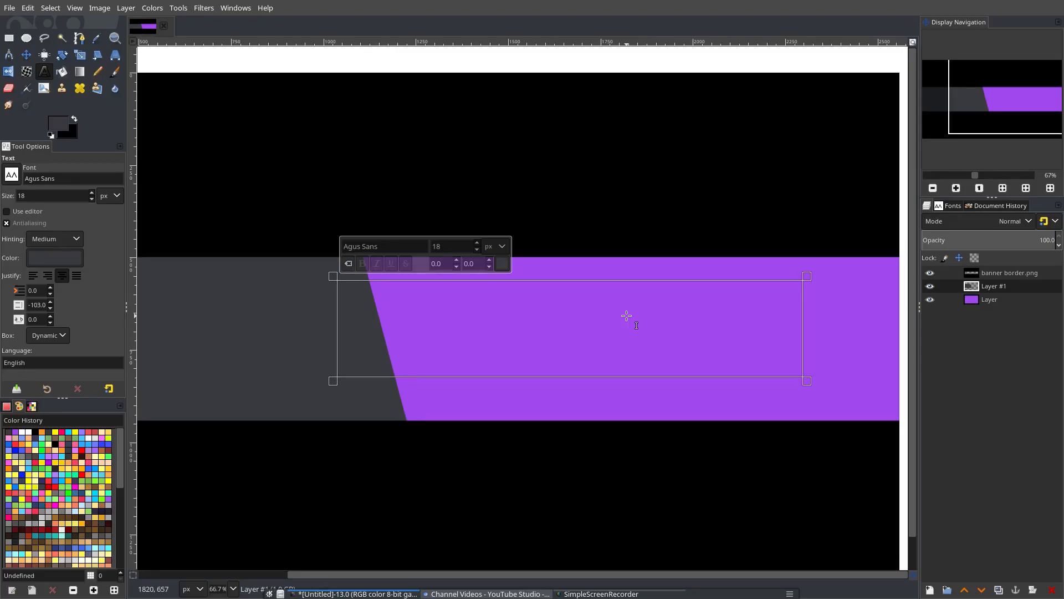
pyautogui.write('TUTSBYKAI')
pyautogui.hotkey('ctrl', 'a')
pyautogui.doubleClick(453, 246)
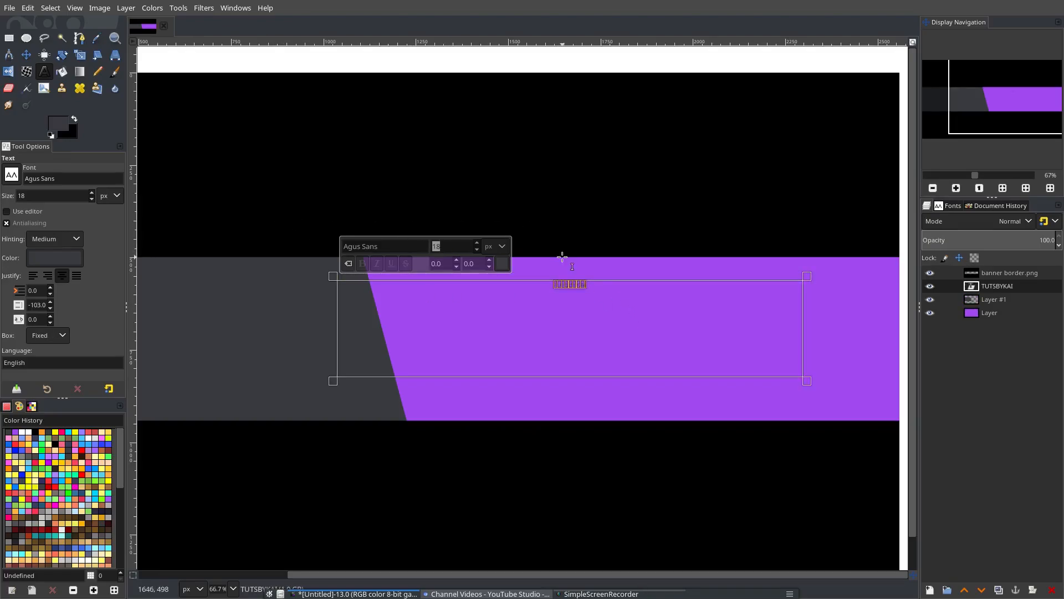
pyautogui.write('60')
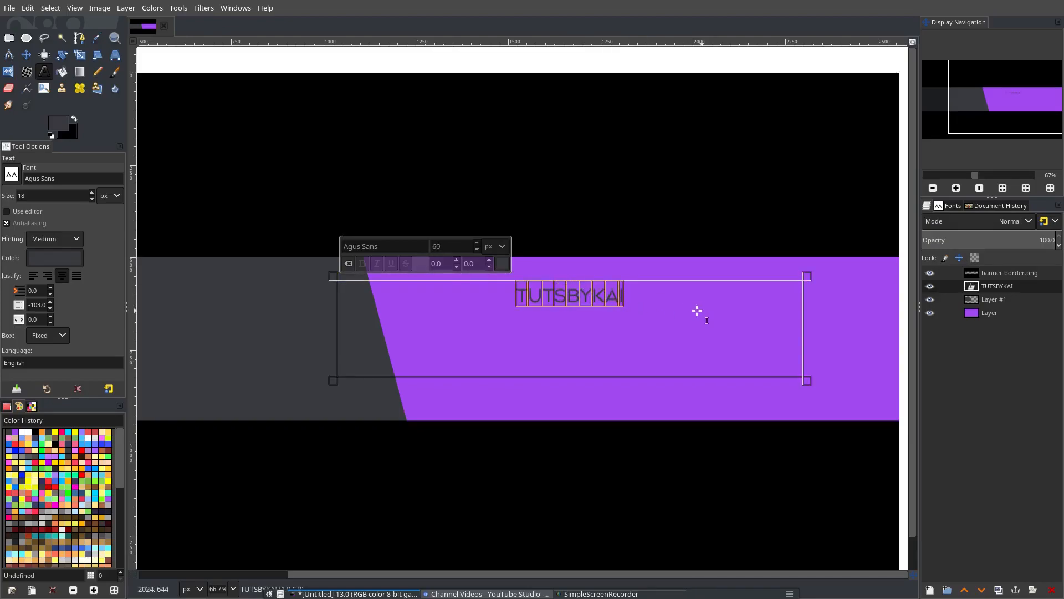
# Shrink the text box to fit TUTSBYKAI and set the text color to white ffffff
pyautogui.click(810, 381)
pyautogui.scroll(1, 520, 350)
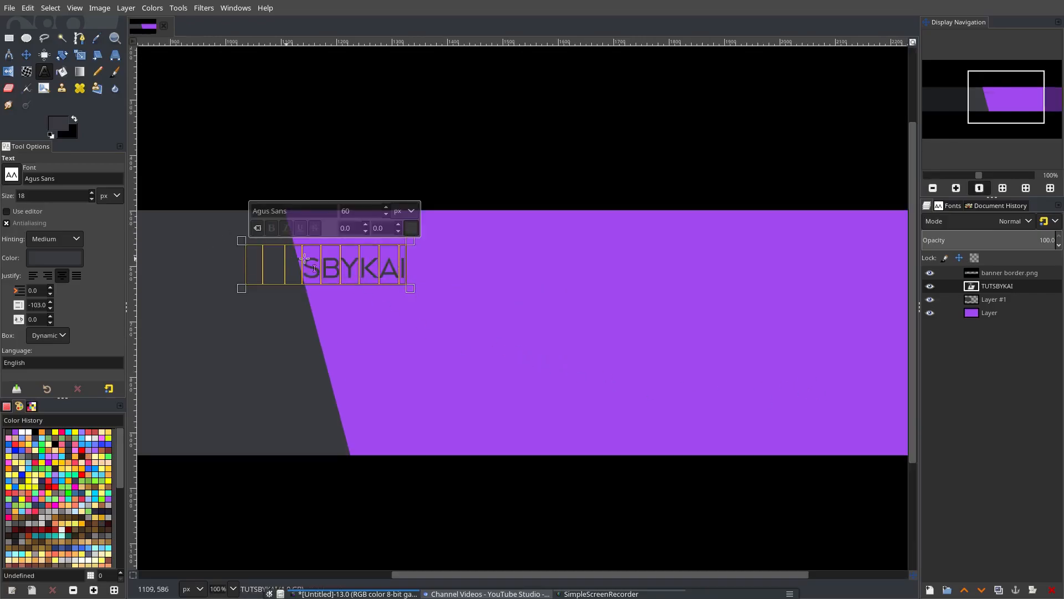
pyautogui.click(412, 228)
pyautogui.moveTo(355, 208); pyautogui.dragTo(250, 97)
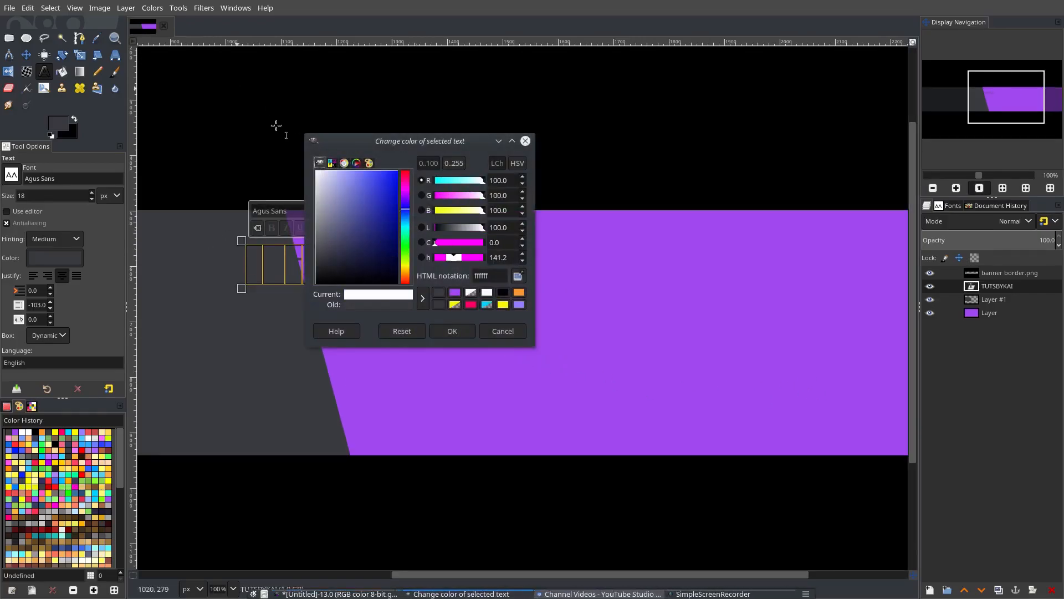
pyautogui.click(463, 332)
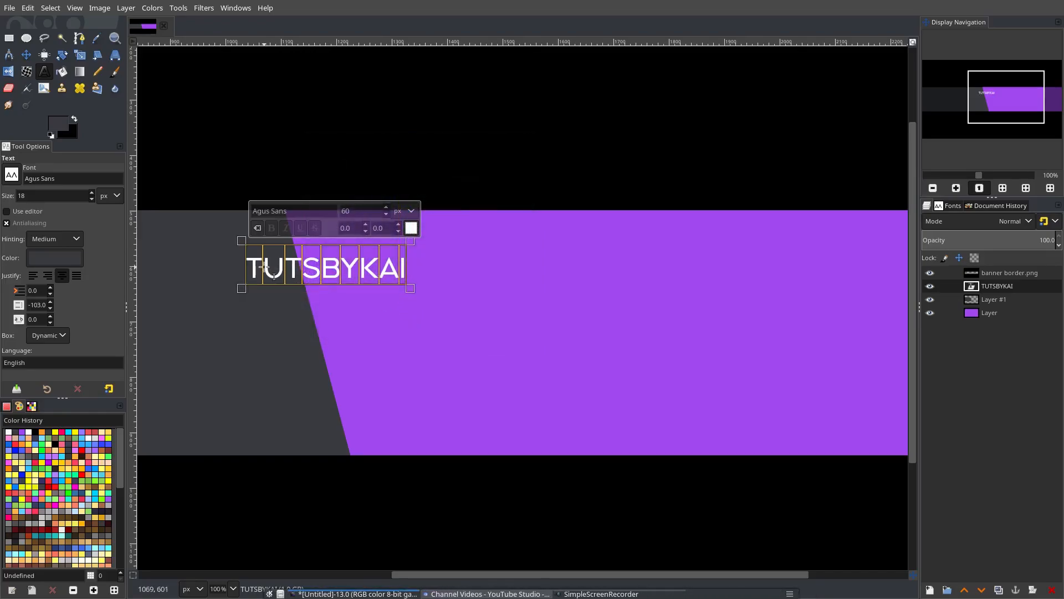
# Increase the letter spacing of TUTSBYKAI to 40 and move the text toward the middle of the purple area
pyautogui.scroll(20, 403, 228)
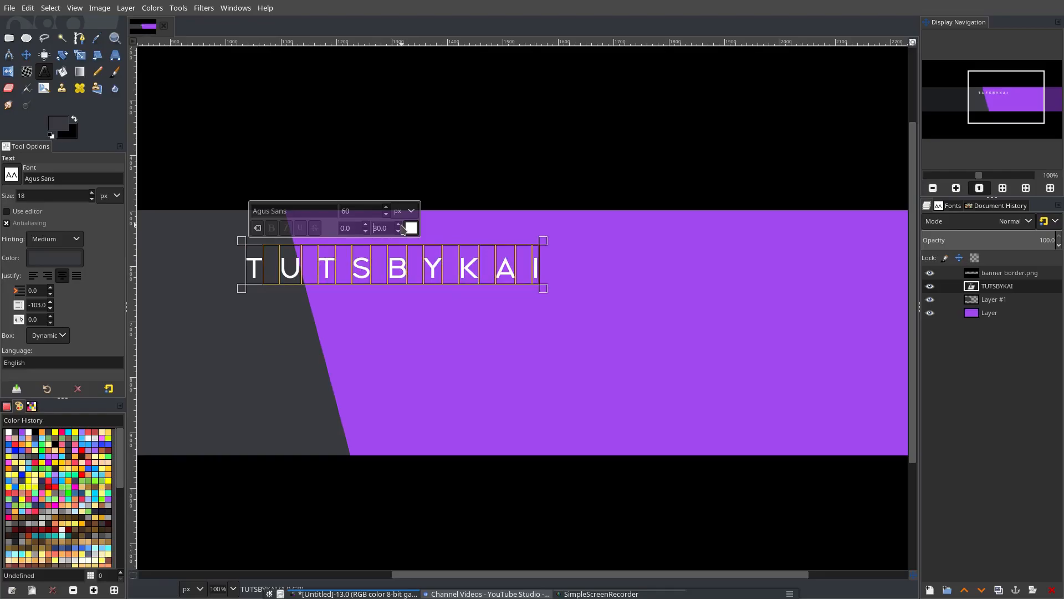
pyautogui.scroll(7, 403, 228)
pyautogui.scroll(4, 402, 228)
pyautogui.click(25, 56)
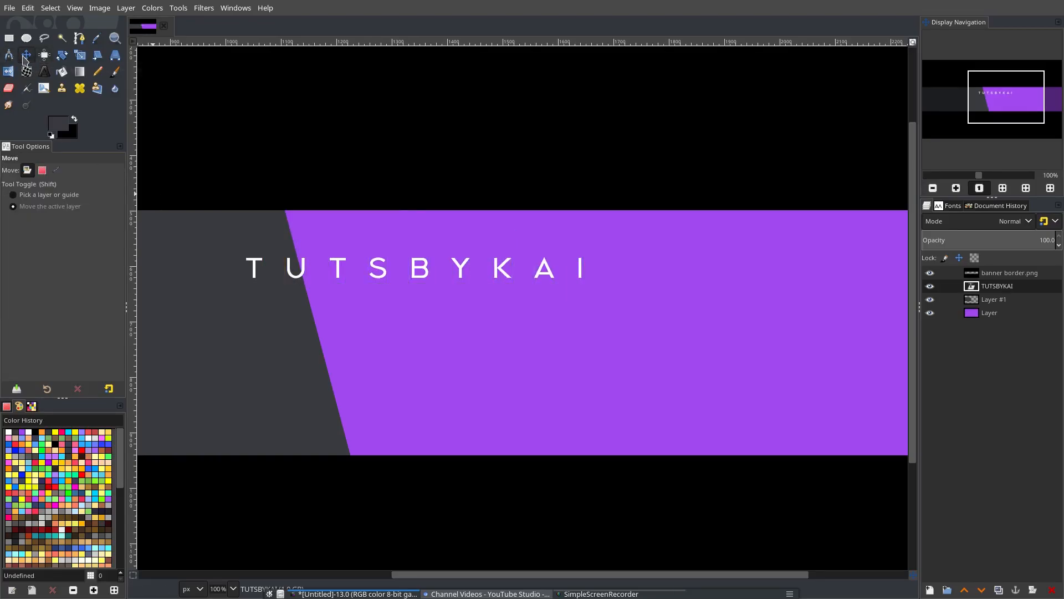
pyautogui.moveTo(430, 282); pyautogui.dragTo(614, 349)
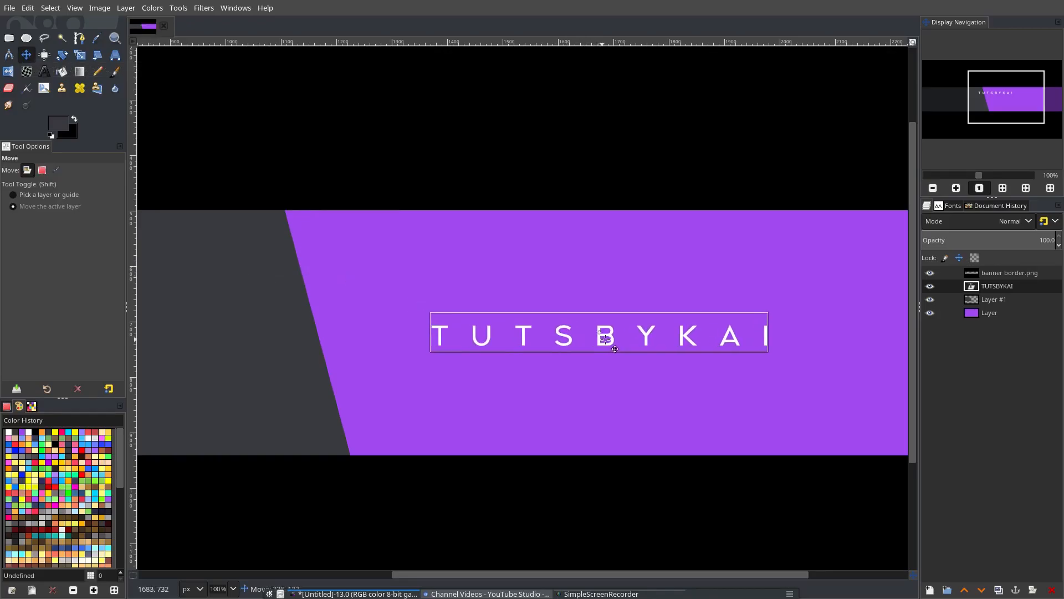
pyautogui.scroll(-2, 725, 303)
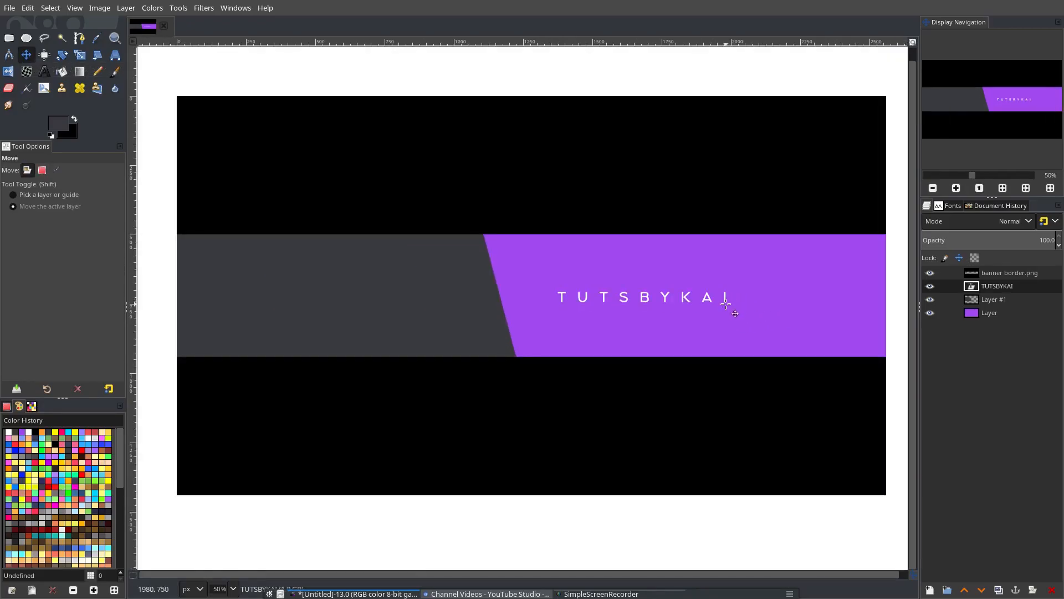
pyautogui.scroll(1, 746, 302)
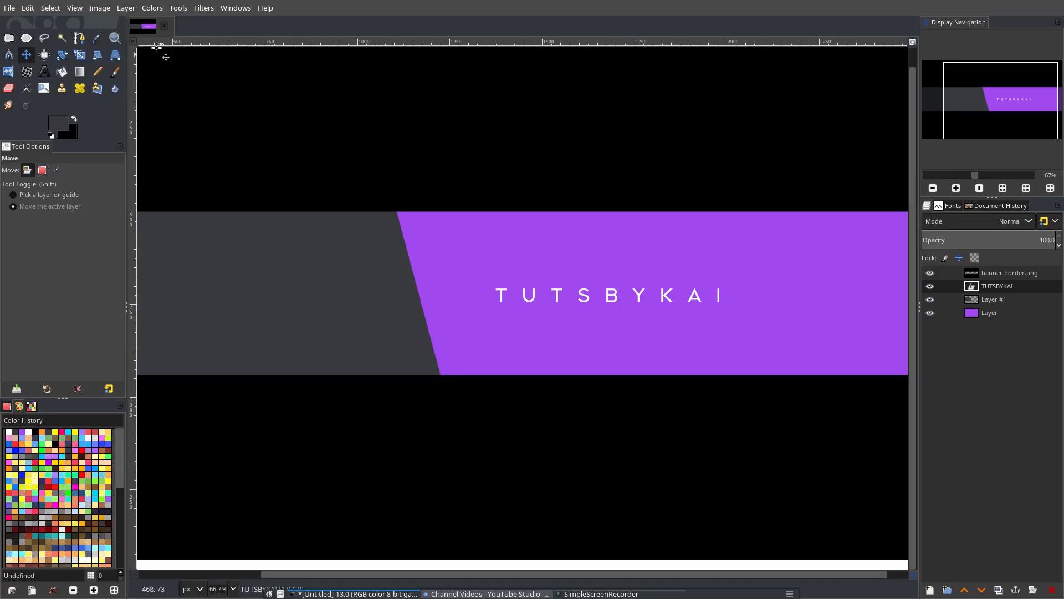
# Add a horizontal guide at 50% of the image height
pyautogui.click(100, 9)
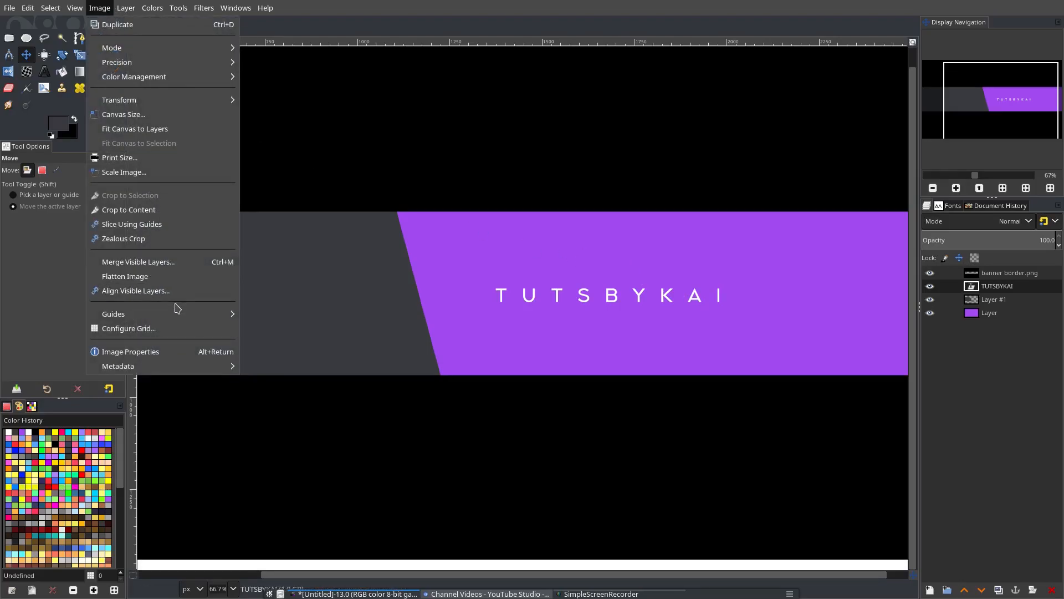
pyautogui.moveTo(177, 314)
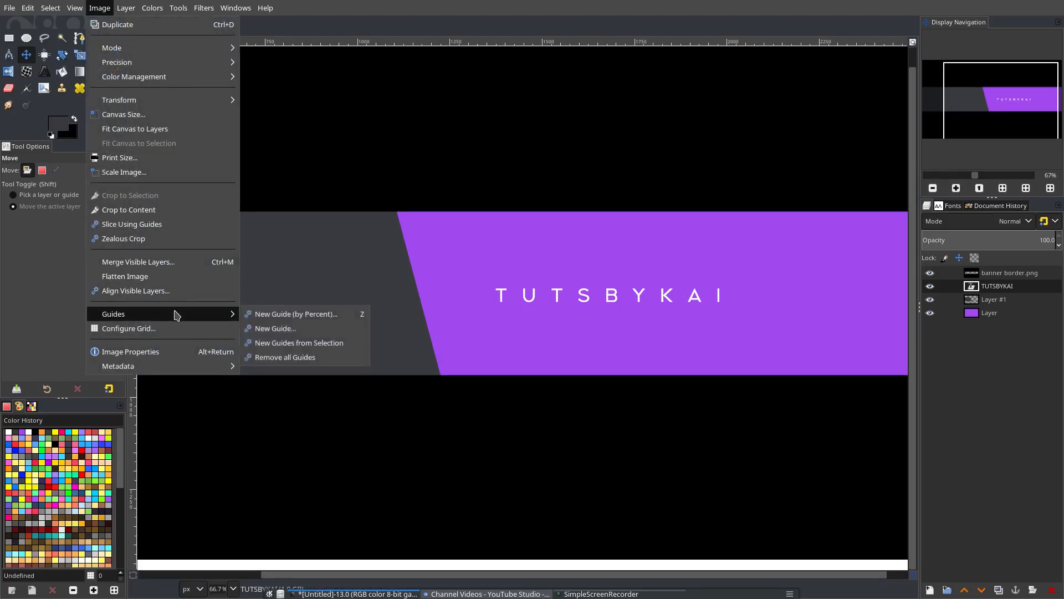
pyautogui.click(333, 315)
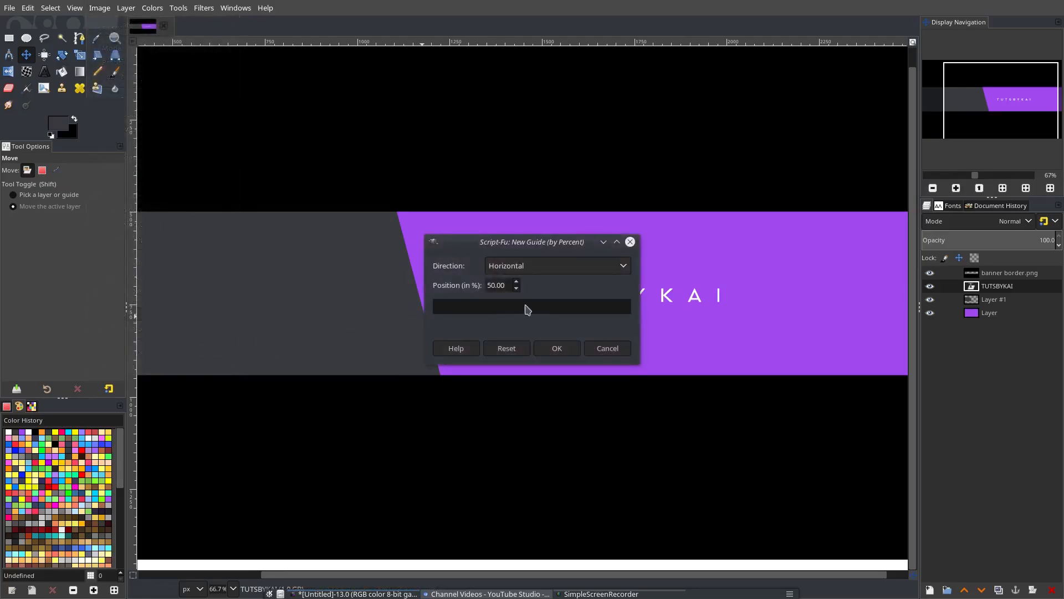
pyautogui.click(554, 349)
# Check that TUTSBYKAI sits vertically centered on the horizontal guide, and remove the guide from the image
pyautogui.scroll(6, 590, 325)
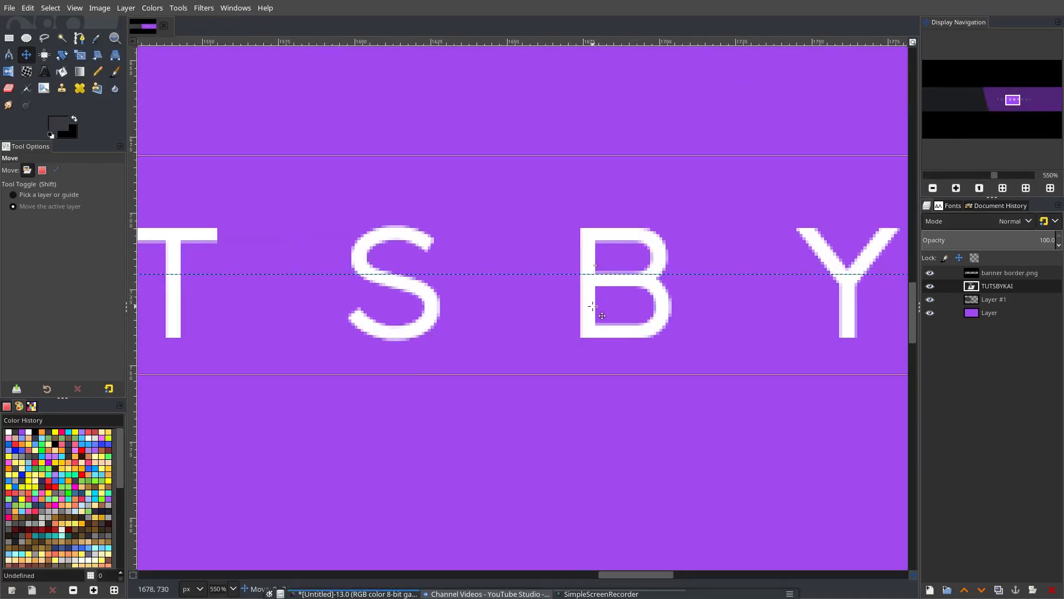
pyautogui.scroll(1, 594, 302)
pyautogui.scroll(2, 601, 272)
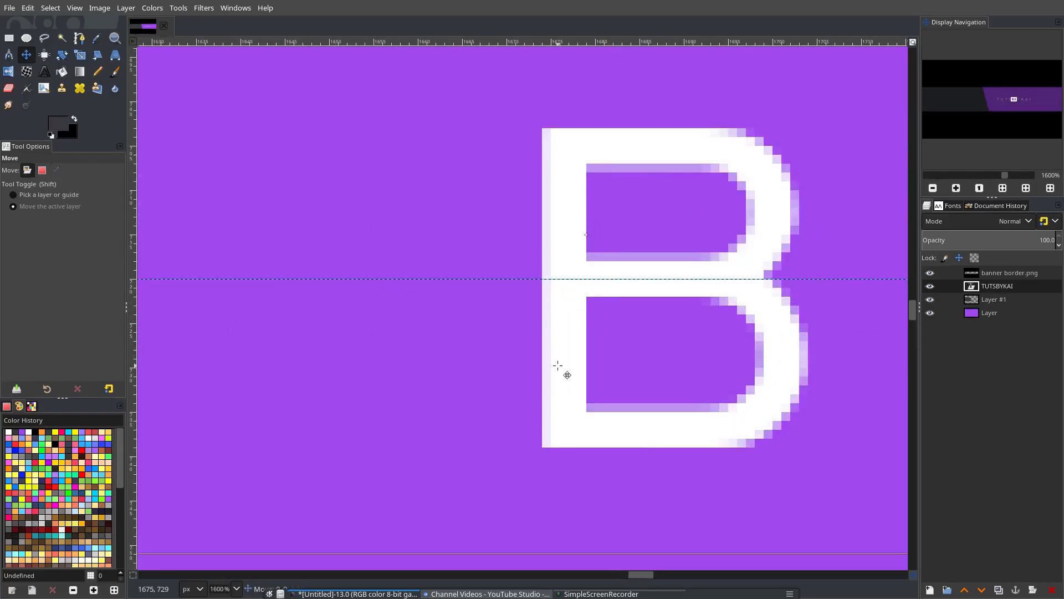
pyautogui.scroll(-5, 558, 360)
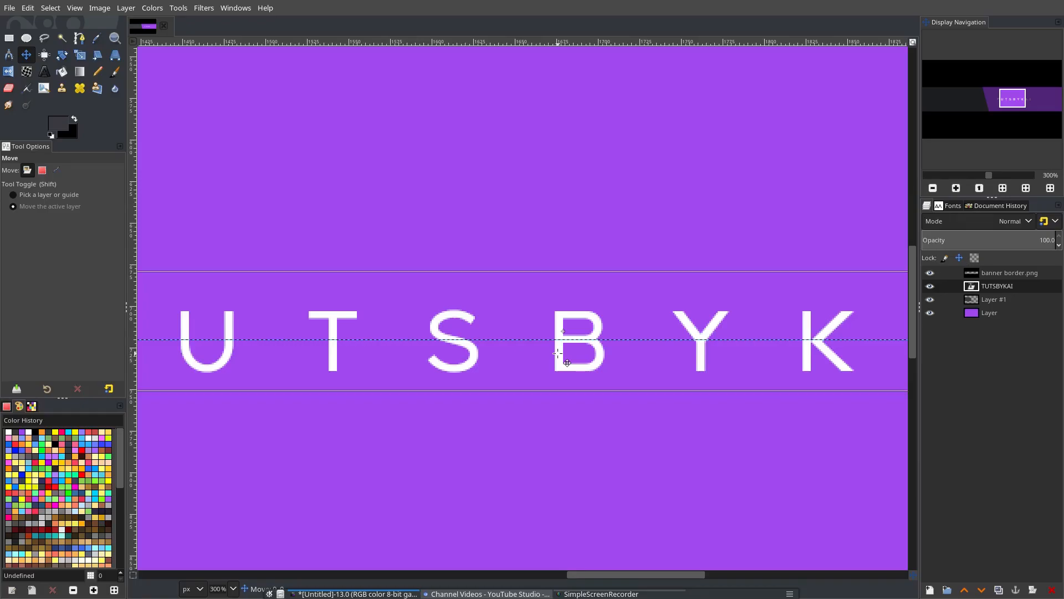
pyautogui.scroll(4, 587, 352)
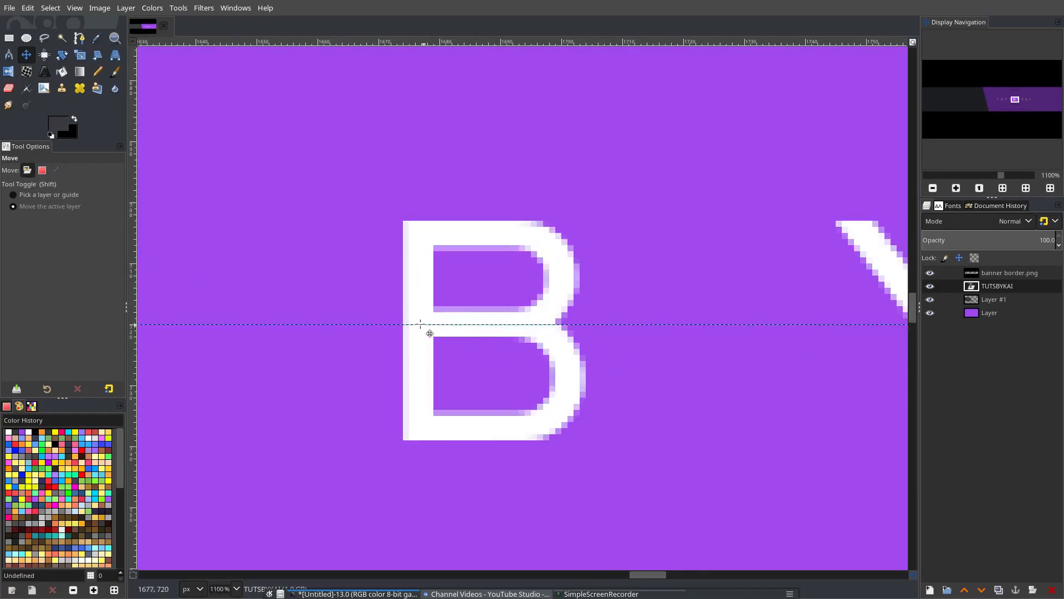
pyautogui.scroll(-5, 570, 325)
pyautogui.scroll(-3, 627, 358)
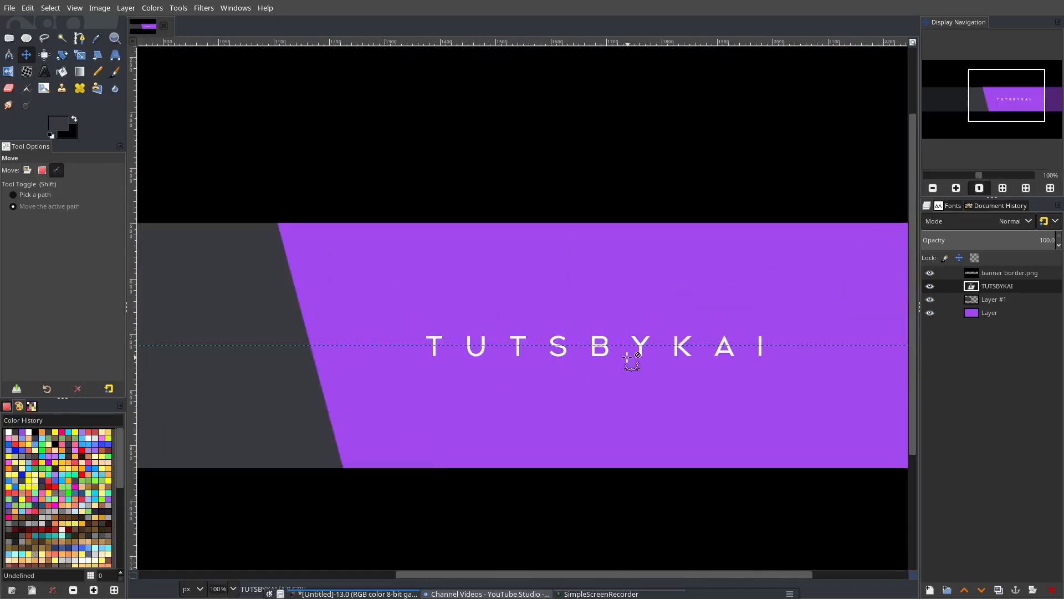
pyautogui.scroll(1, 698, 364)
pyautogui.moveTo(681, 353); pyautogui.dragTo(667, 353)
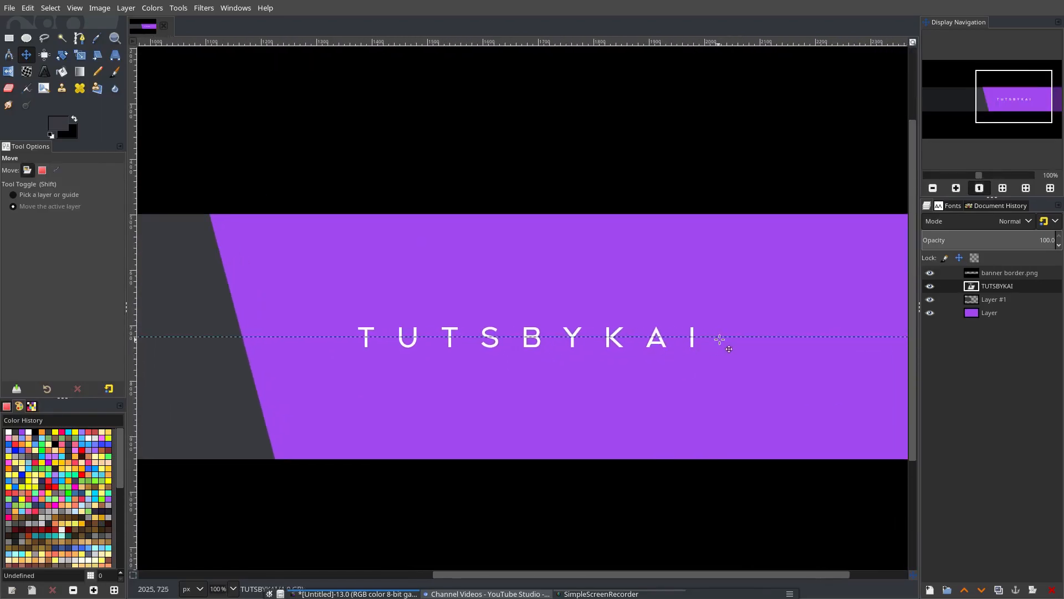
pyautogui.moveTo(730, 336); pyautogui.dragTo(703, 42)
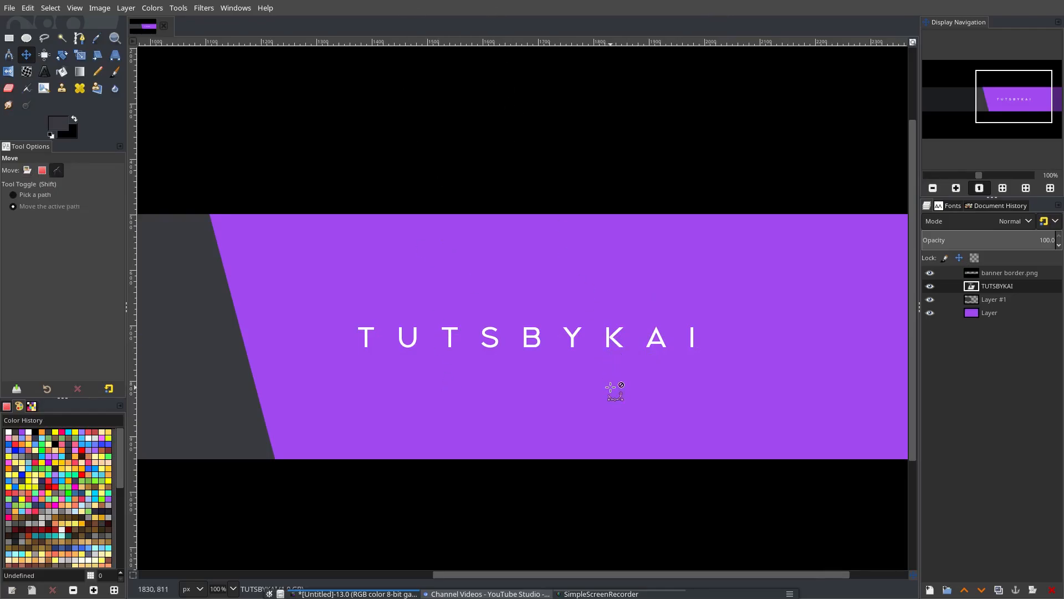
# Nudge TUTSBYKAI slightly toward the slanted grey edge, keeping it vertically centered in the banner strip
pyautogui.scroll(-1, 621, 377)
pyautogui.moveTo(624, 356)
pyautogui.mouseDown()
pyautogui.moveTo(659, 363)
pyautogui.moveTo(607, 365)
pyautogui.moveTo(686, 365)
pyautogui.moveTo(585, 361)
pyautogui.moveTo(708, 353)
pyautogui.moveTo(599, 358)
pyautogui.moveTo(615, 358)
pyautogui.mouseUp()
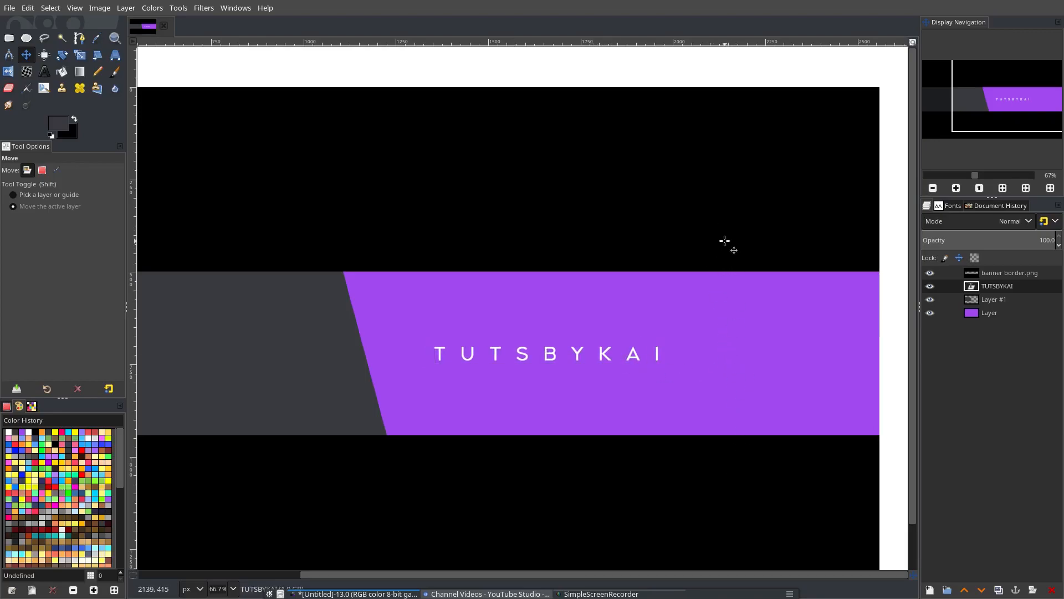
pyautogui.scroll(-1, 718, 475)
pyautogui.moveTo(715, 455); pyautogui.dragTo(733, 399)
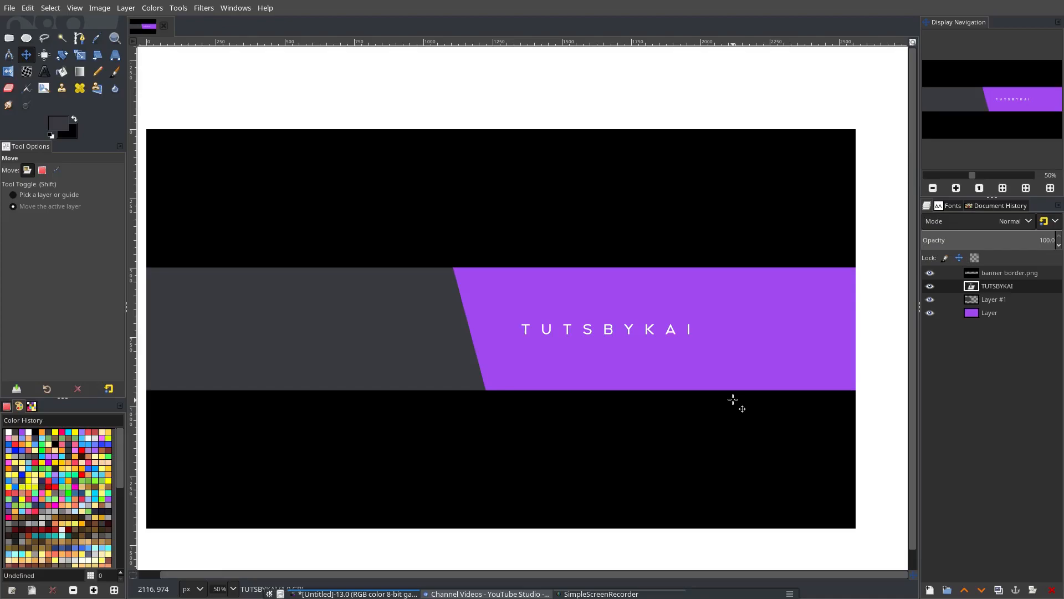
pyautogui.scroll(1, 698, 338)
pyautogui.hscroll(1, 732, 363)
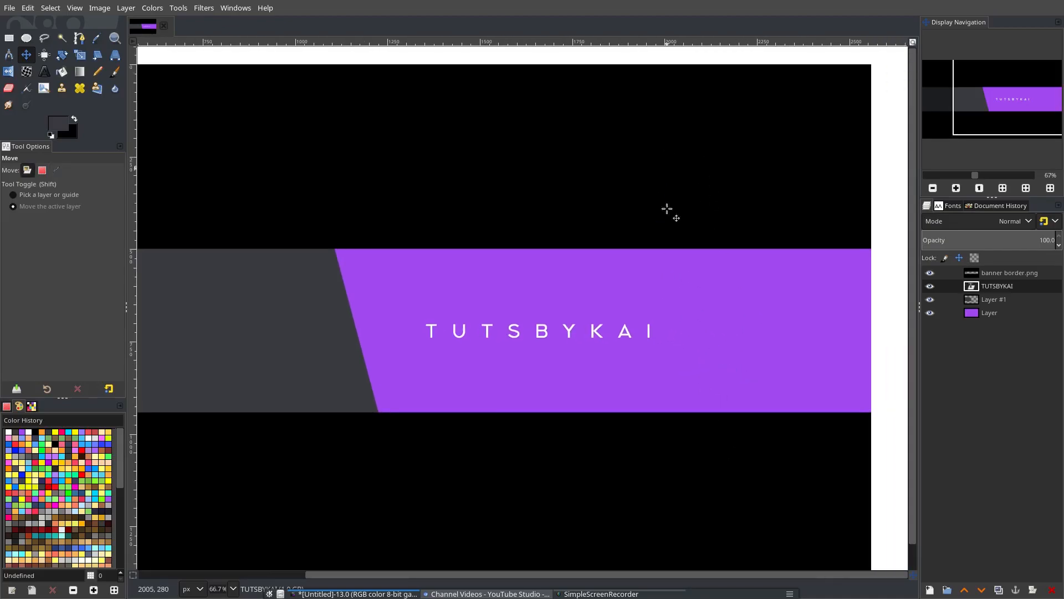
# Set the TUTSBYKAI text to a size of 50 px and a letter spacing of 30
pyautogui.click(45, 72)
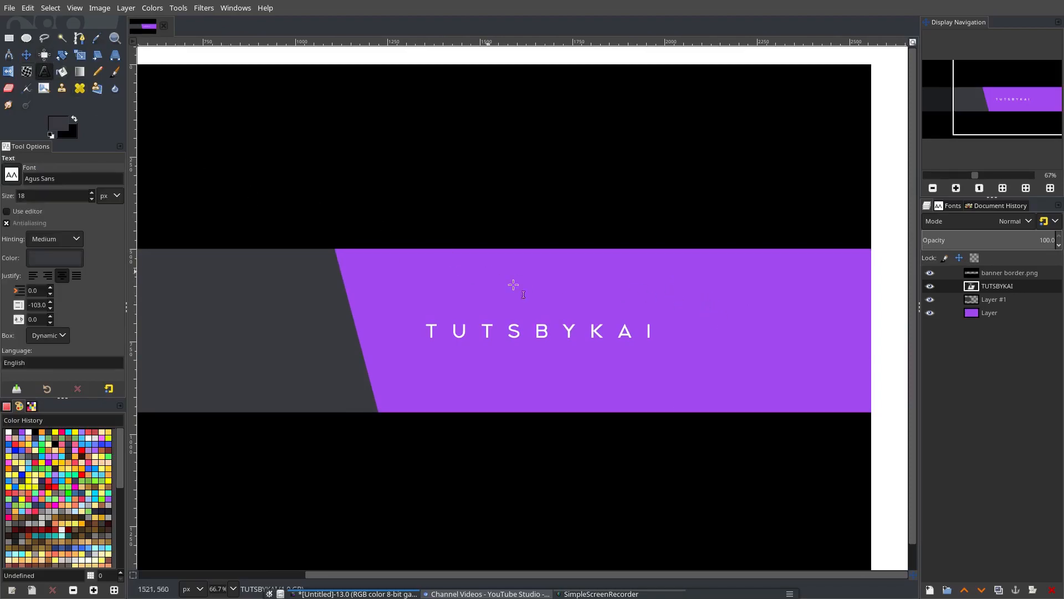
pyautogui.click(579, 328)
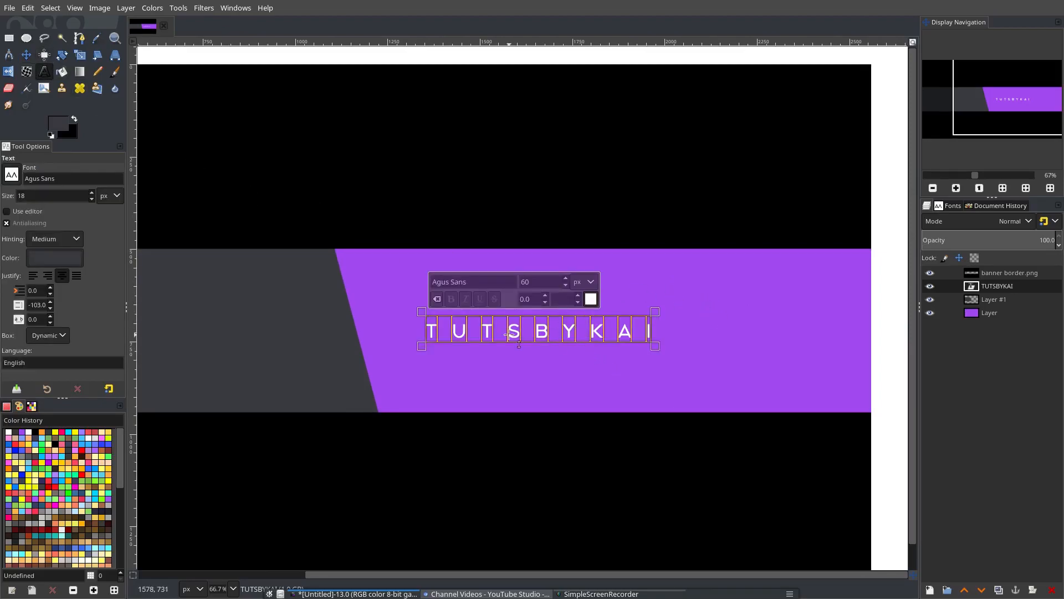
pyautogui.doubleClick(548, 282)
pyautogui.press('Return')
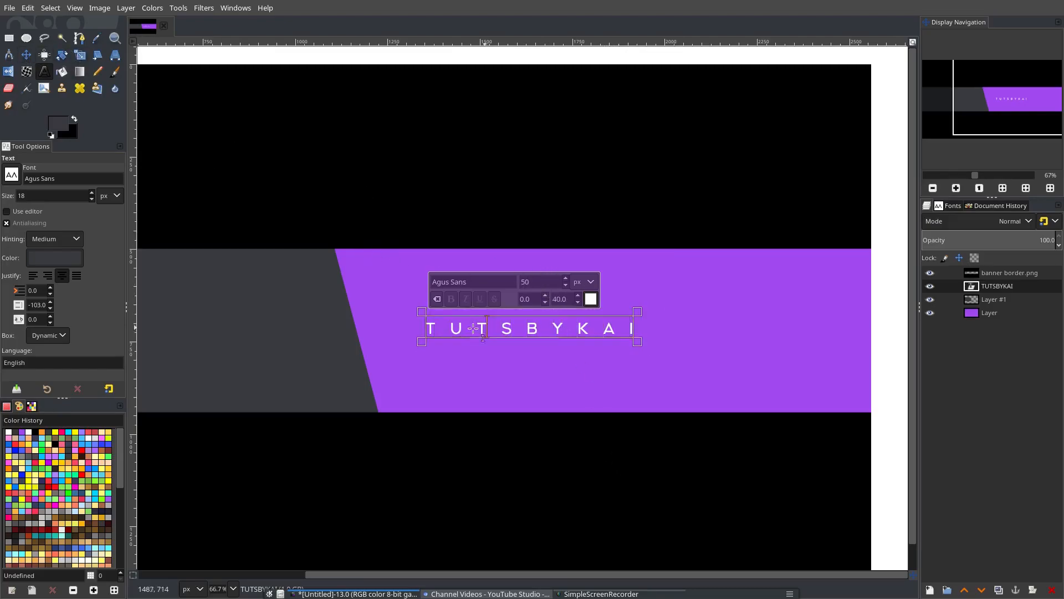
pyautogui.moveTo(571, 300); pyautogui.dragTo(318, 259)
pyautogui.write('30')
pyautogui.press('Return')
# Shift the resized TUTSBYKAI text a little closer to the slanted edge and check its placement in the whole banner
pyautogui.click(26, 55)
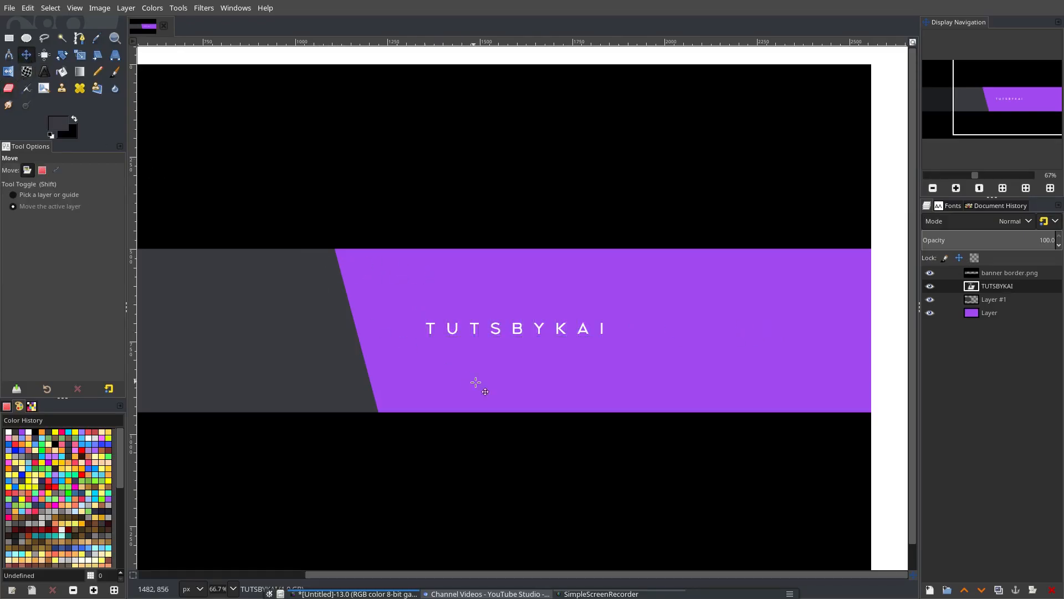
pyautogui.scroll(1, 475, 380)
pyautogui.moveTo(562, 323); pyautogui.dragTo(541, 326)
pyautogui.scroll(-3, 617, 382)
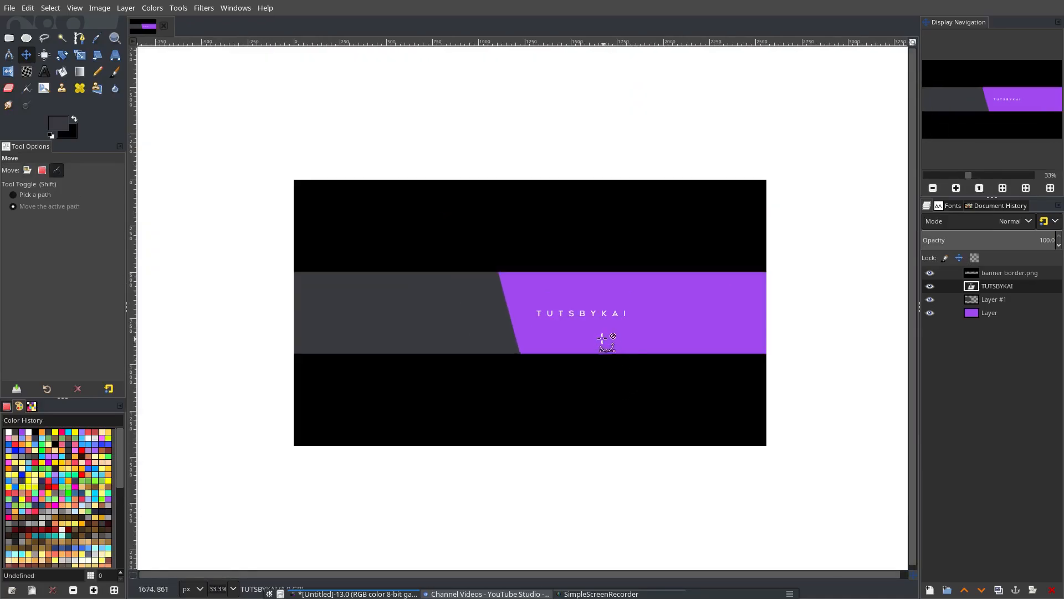
# Duplicate the TUTSBYKAI text layer and move the copy just below the original name
pyautogui.scroll(4, 604, 327)
pyautogui.rightClick(1004, 292)
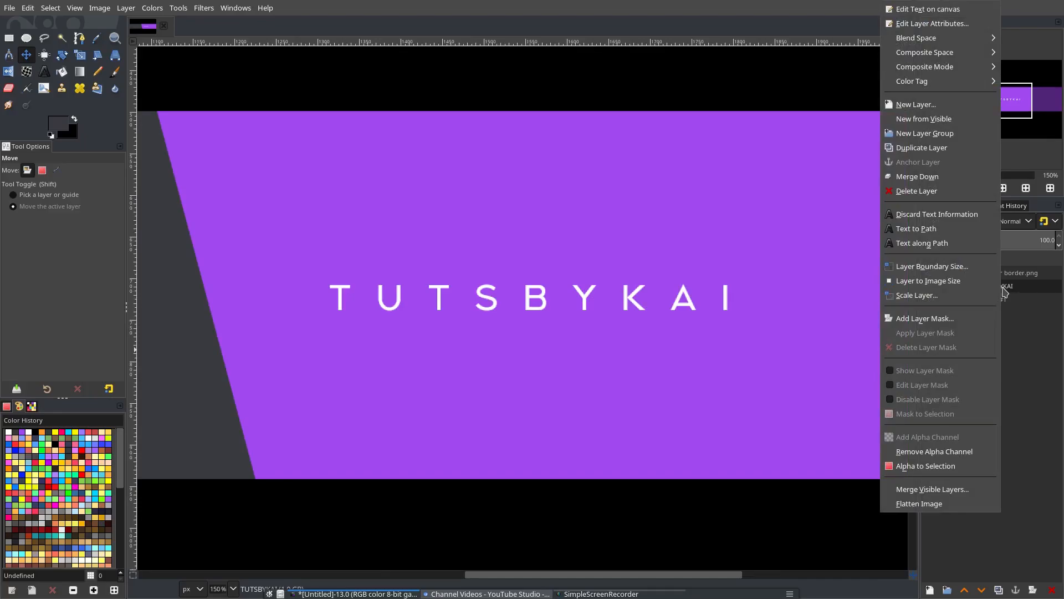
pyautogui.click(922, 148)
pyautogui.scroll(-1, 562, 368)
pyautogui.hscroll(2, 563, 368)
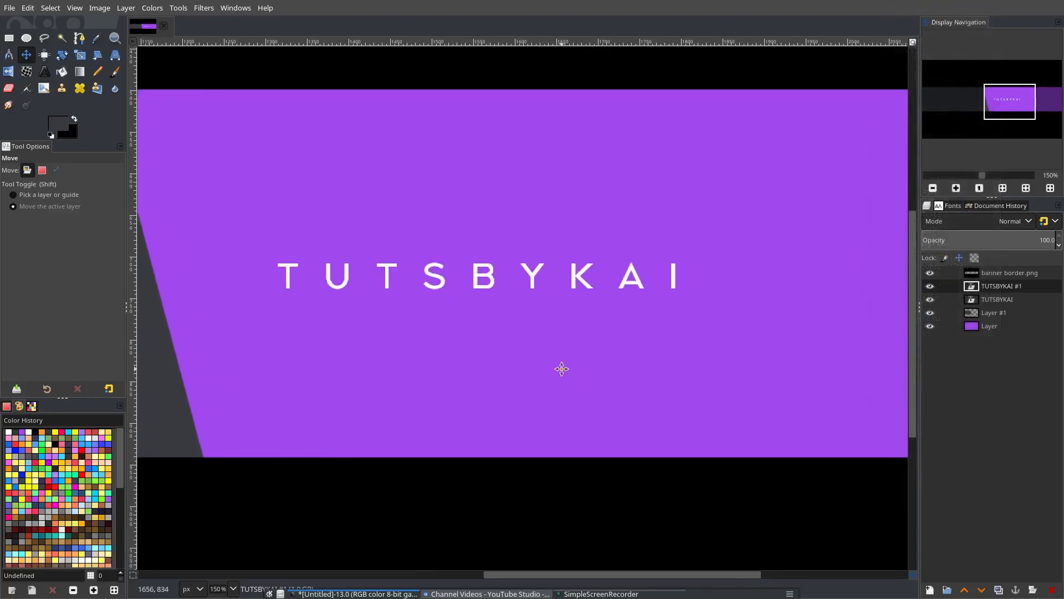
pyautogui.moveTo(560, 269); pyautogui.dragTo(599, 302)
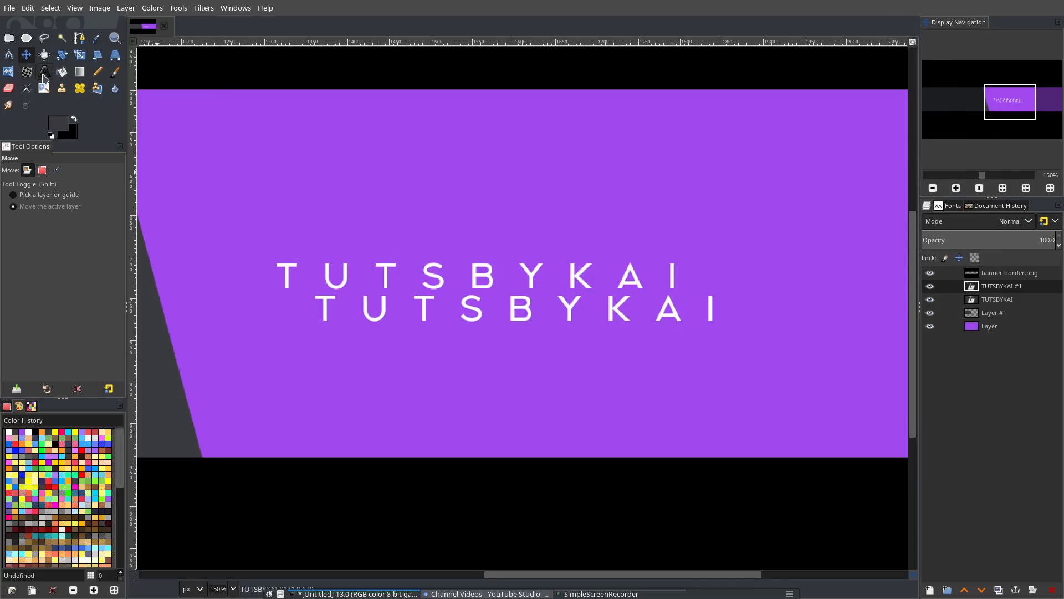
# Replace the duplicated layer's text with WEEKLY TUTORIALS
pyautogui.click(44, 73)
pyautogui.click(571, 311)
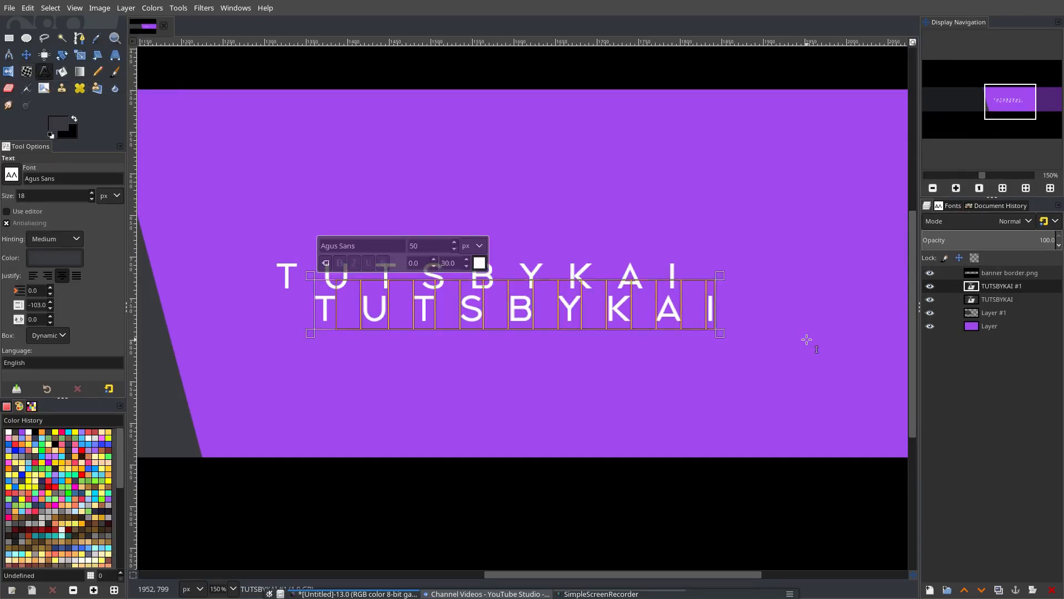
pyautogui.write('TWEE')
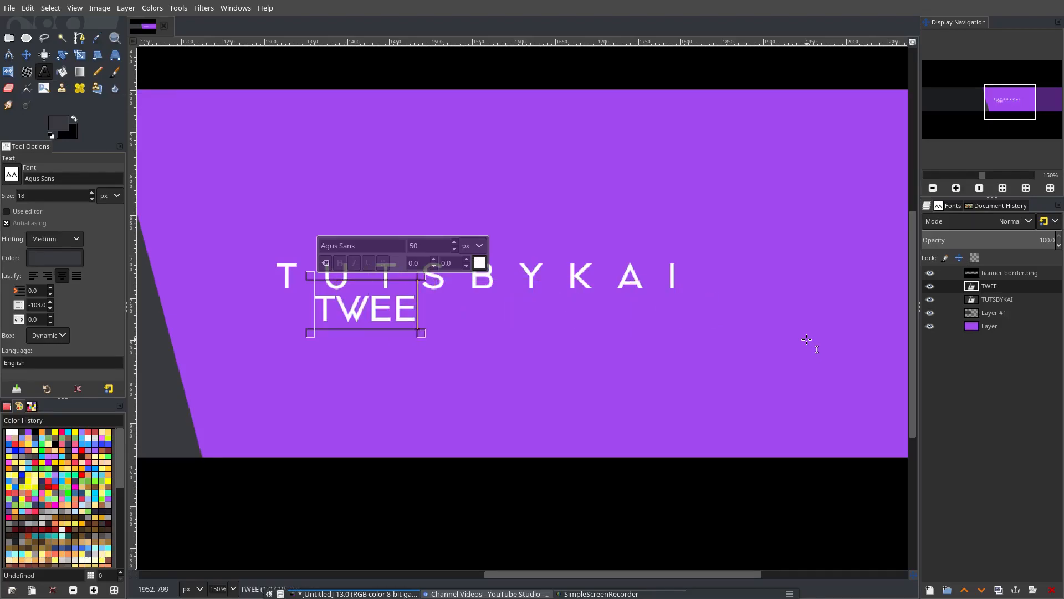
pyautogui.write('KLY TUTORIALS')
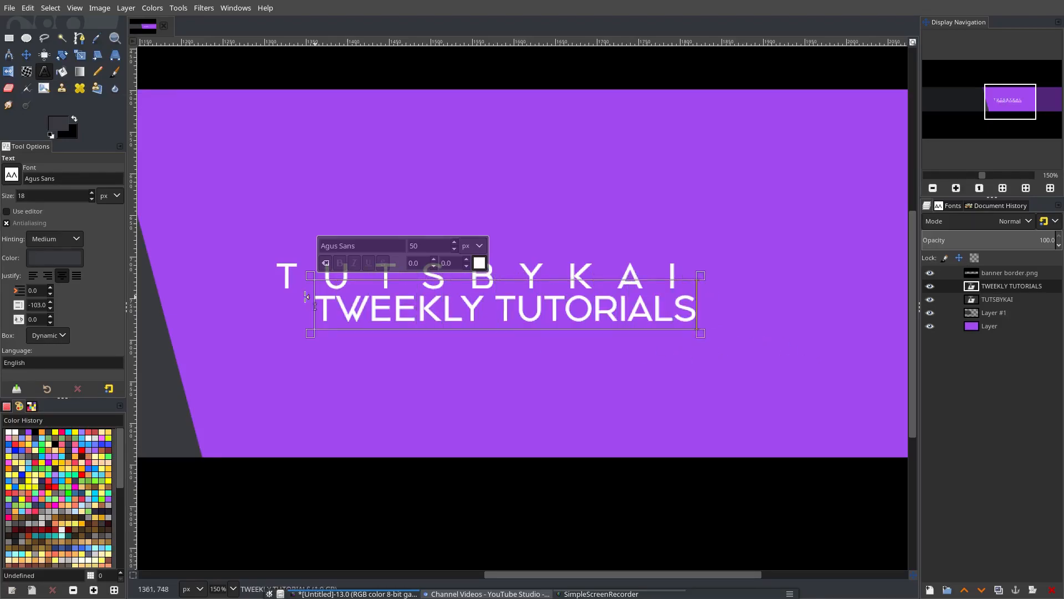
pyautogui.click(335, 308)
pyautogui.press('BackSpace')
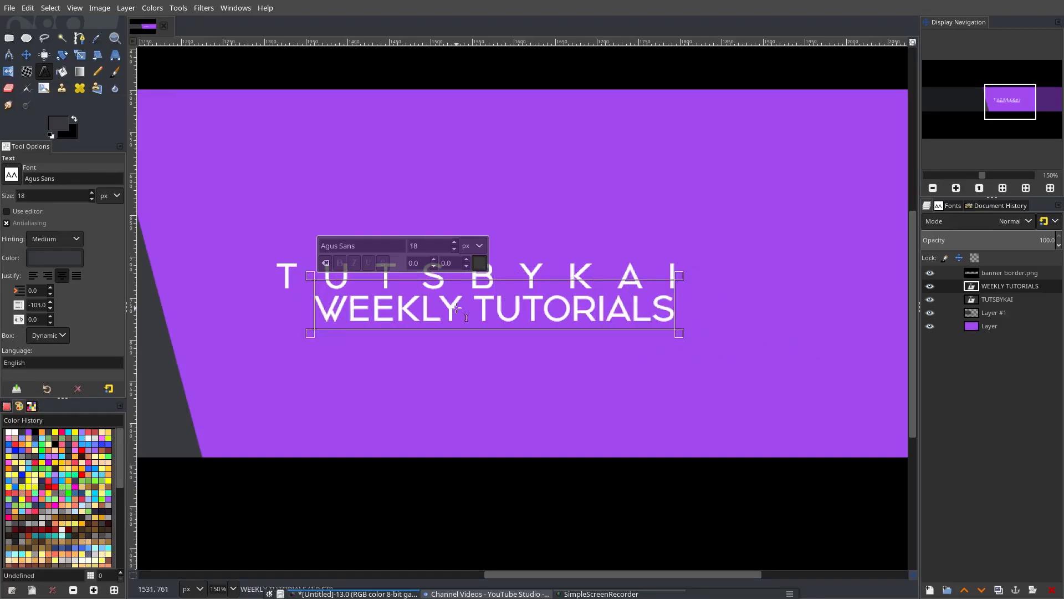
# Set the WEEKLY TUTORIALS text size to 30 px and move it beneath the second half of TUTSBYKAI
pyautogui.hotkey('ctrl', 'a')
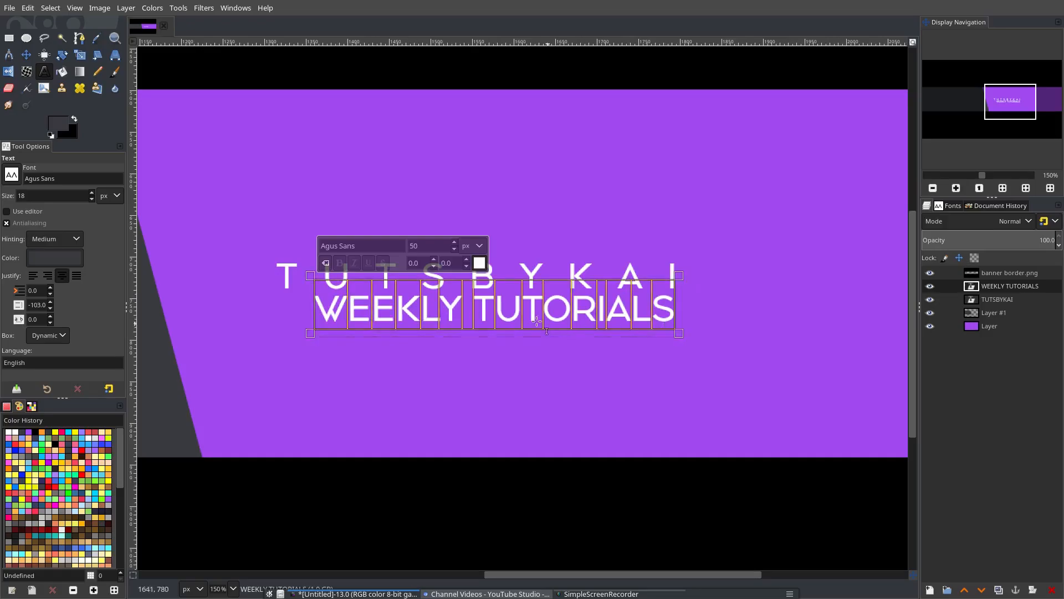
pyautogui.doubleClick(435, 249)
pyautogui.write('30')
pyautogui.press('Return')
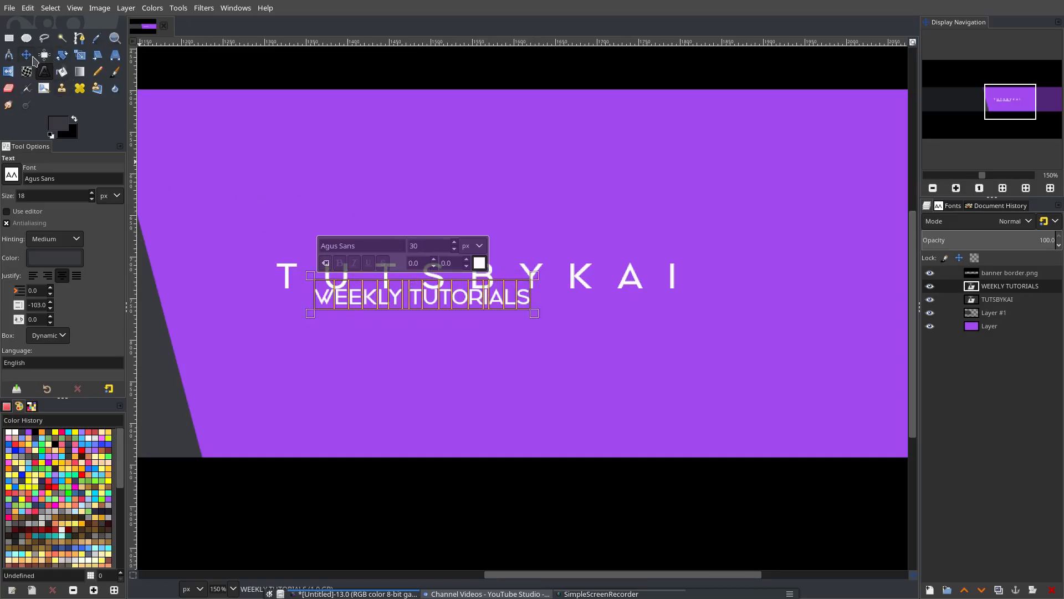
pyautogui.click(26, 55)
pyautogui.moveTo(503, 319); pyautogui.dragTo(611, 329)
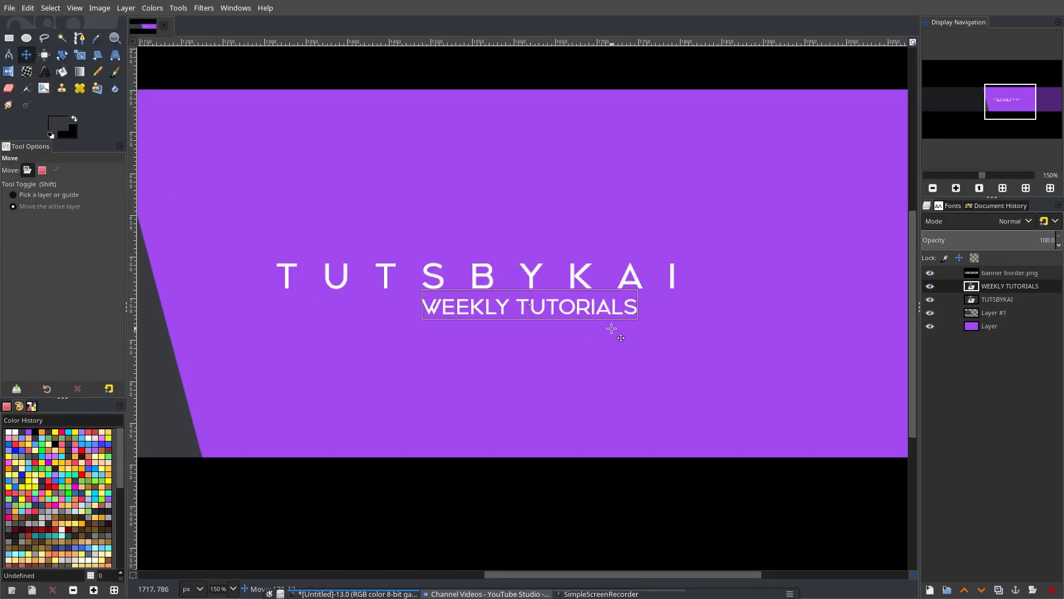
# Set the letter spacing of the whole WEEKLY TUTORIALS text to 30
pyautogui.click(44, 71)
pyautogui.click(638, 308)
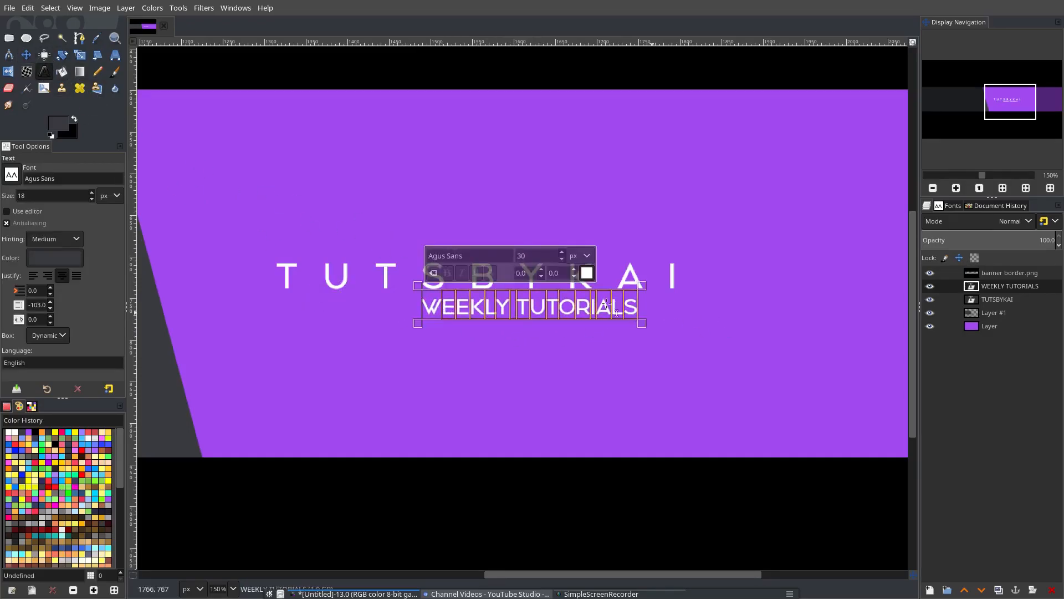
pyautogui.moveTo(560, 274); pyautogui.dragTo(329, 224)
pyautogui.write('30')
pyautogui.press('Return')
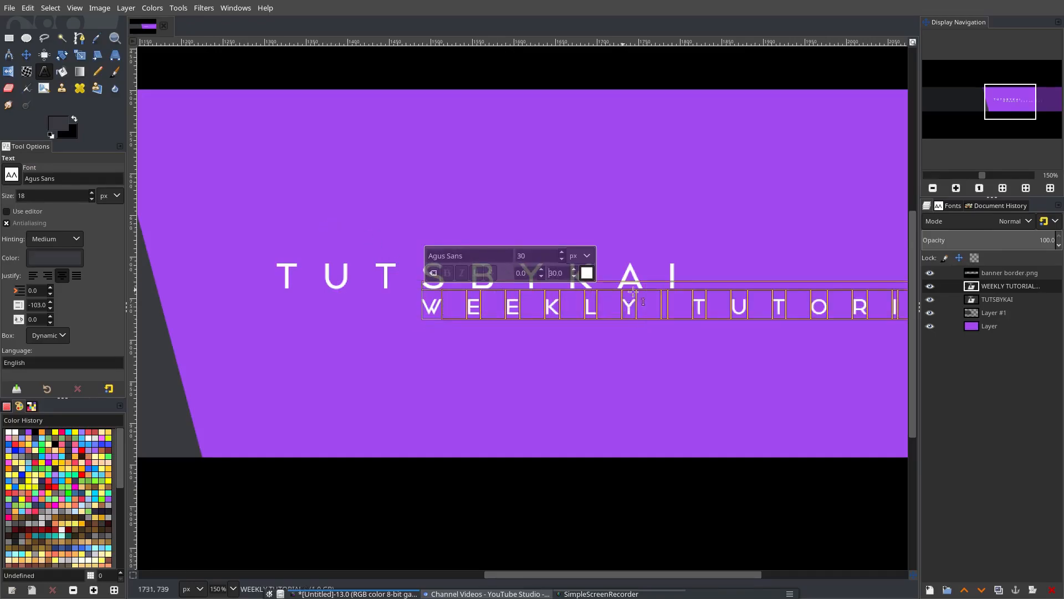
# Set the WEEKLY TUTORIALS letter spacing to 10 and shift the text slightly left beneath TUTSBYKAI
pyautogui.moveTo(565, 275); pyautogui.dragTo(367, 235)
pyautogui.write('1')
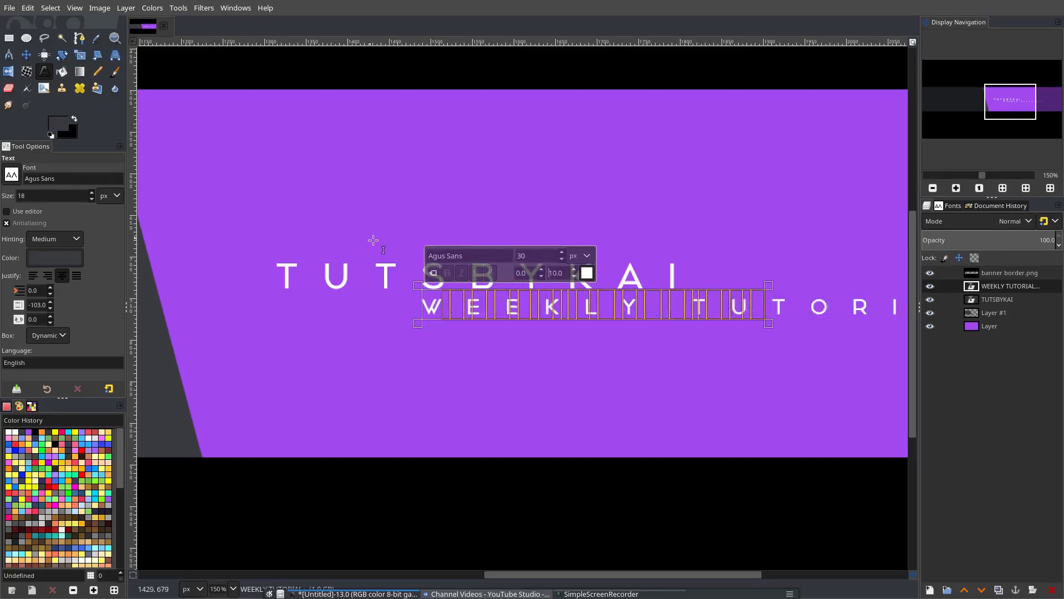
pyautogui.click(26, 55)
pyautogui.moveTo(549, 315); pyautogui.dragTo(522, 314)
pyautogui.scroll(-3, 638, 397)
pyautogui.scroll(2, 630, 384)
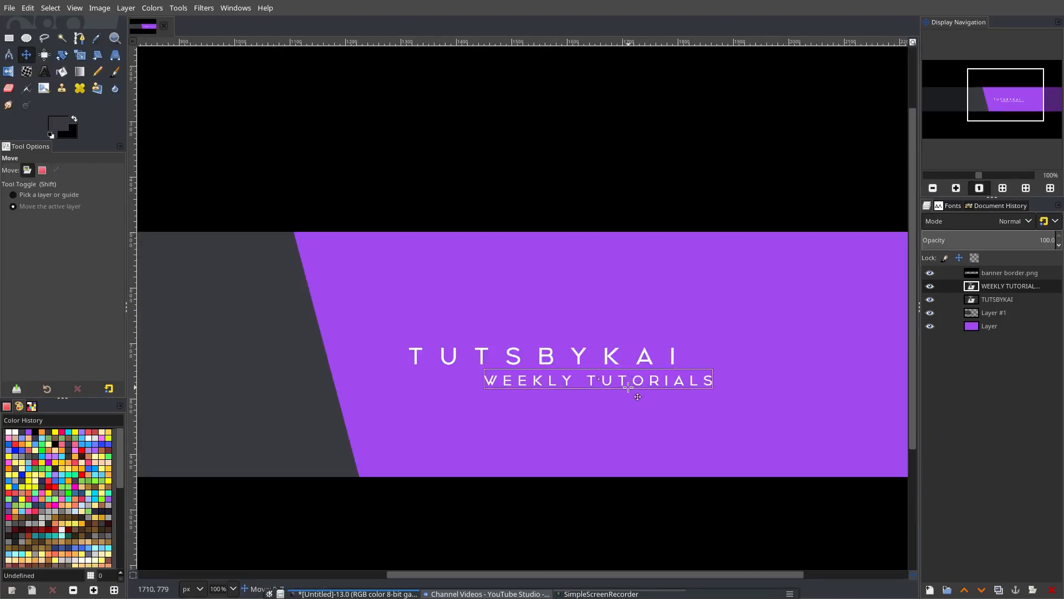
pyautogui.scroll(-3, 694, 422)
pyautogui.scroll(3, 694, 422)
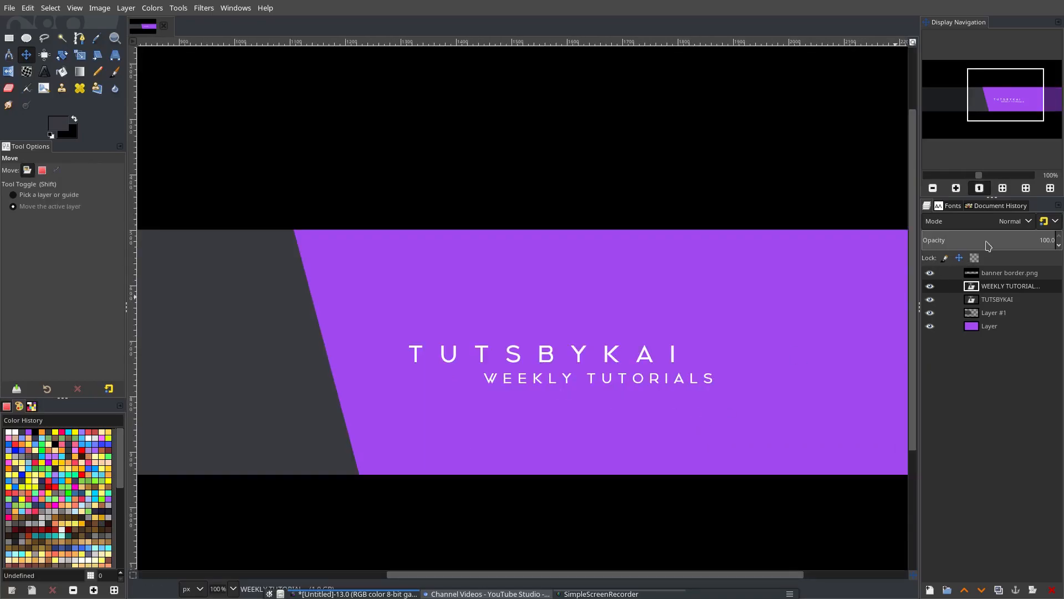
# Set the WEEKLY TUTORIALS layer's blend mode to Overlay and reposition the text slightly lower beneath the second half of TUTSBYKAI
pyautogui.click(1023, 221)
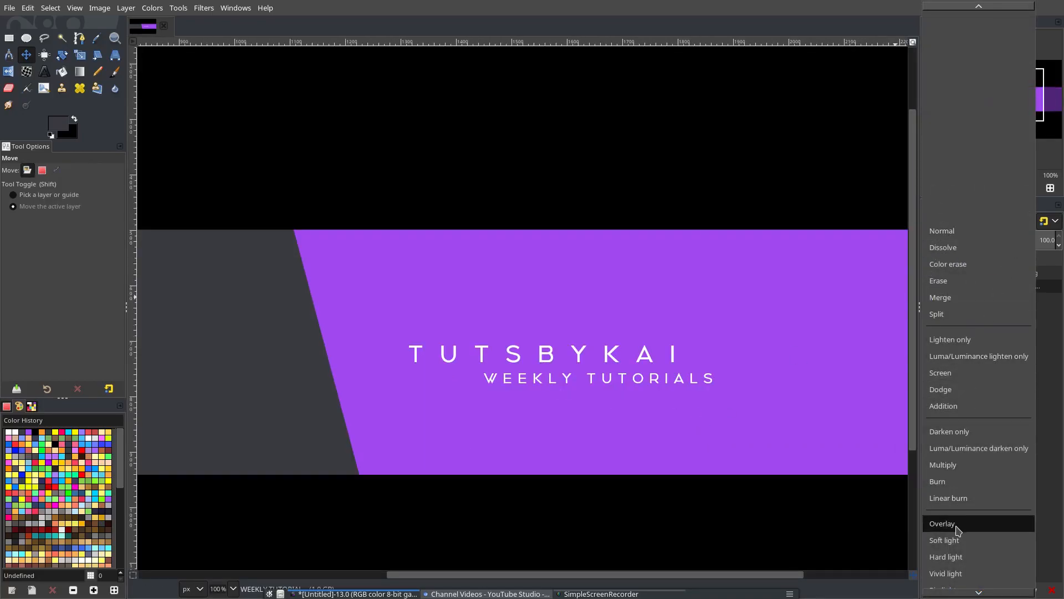
pyautogui.click(936, 526)
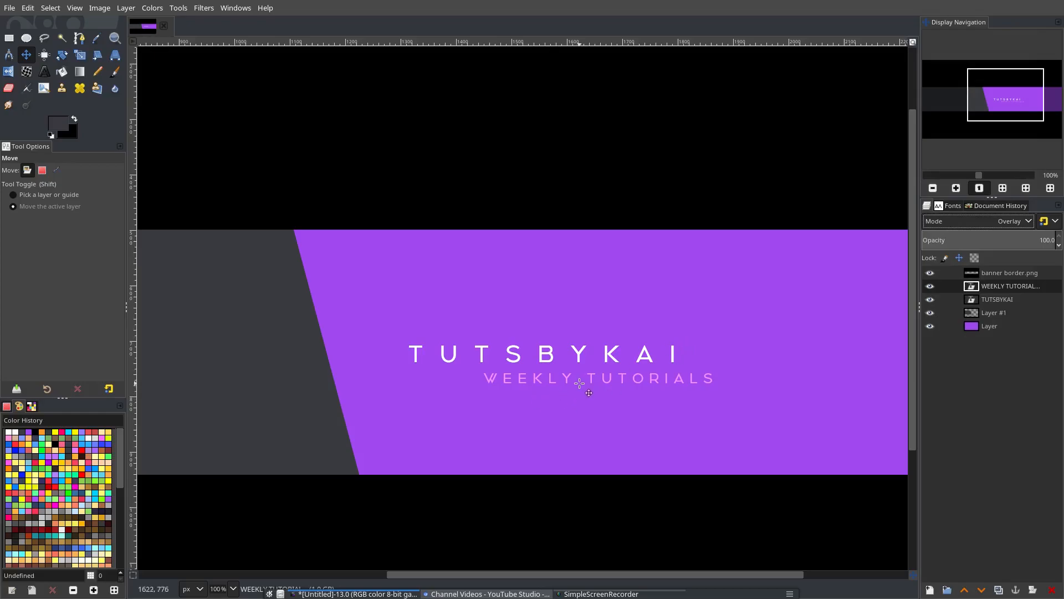
pyautogui.scroll(-3, 607, 433)
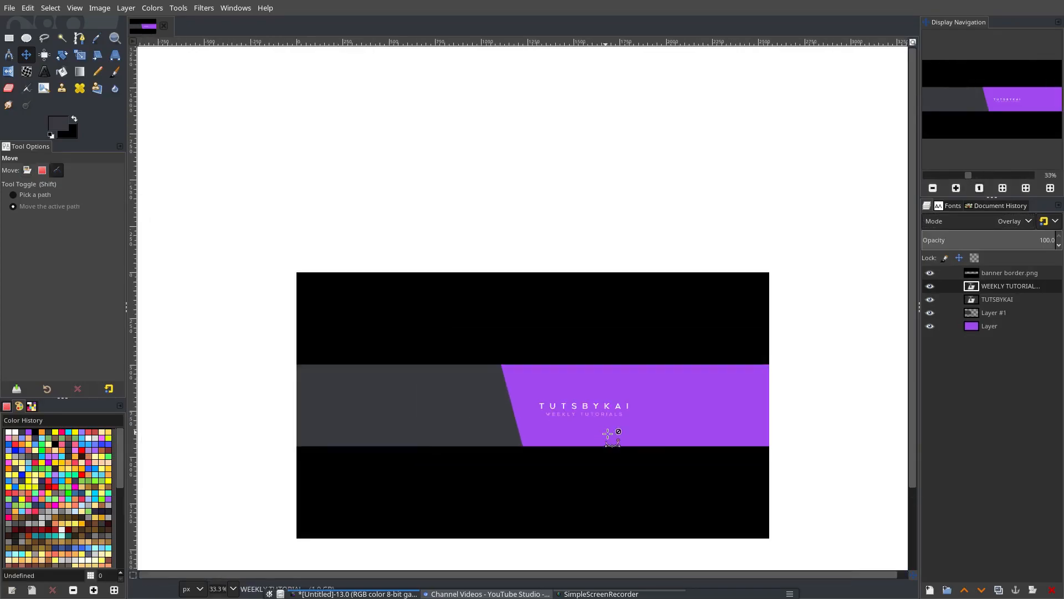
pyautogui.scroll(3, 612, 430)
pyautogui.moveTo(618, 404); pyautogui.dragTo(680, 404)
pyautogui.scroll(-2, 685, 405)
pyautogui.scroll(3, 687, 407)
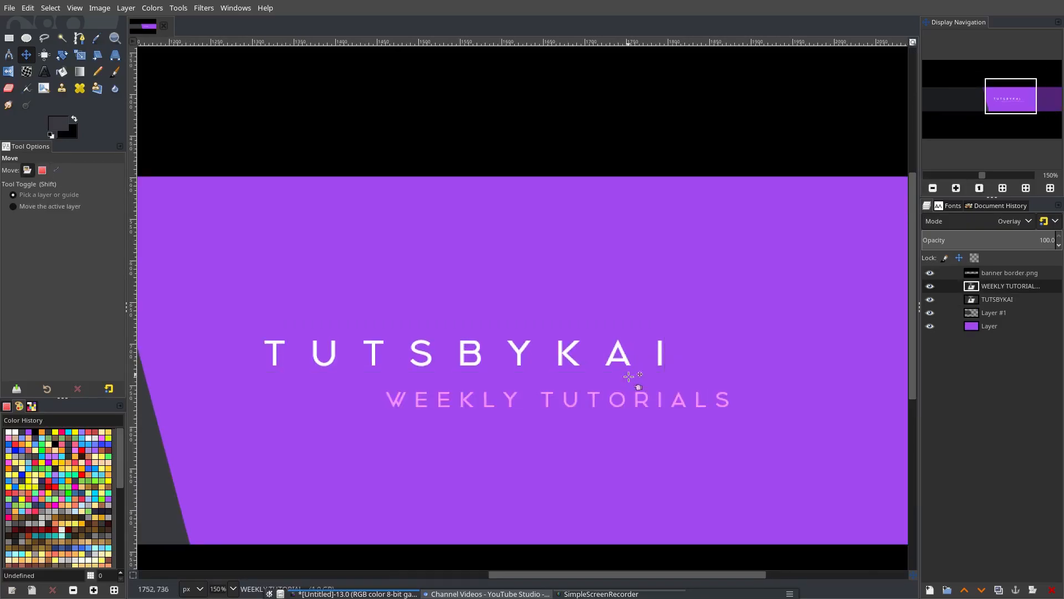
pyautogui.scroll(-4, 639, 400)
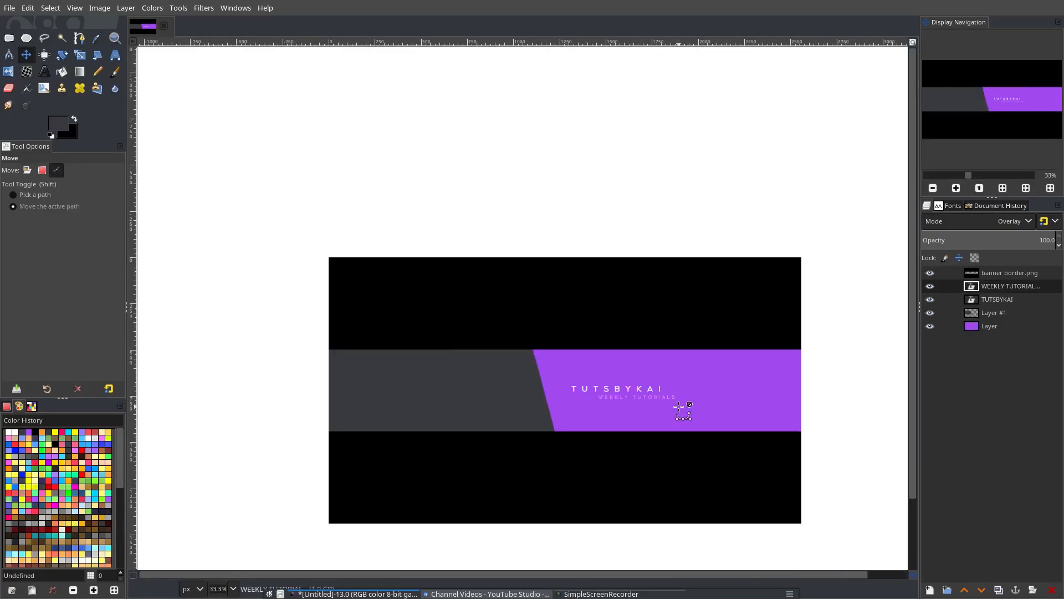
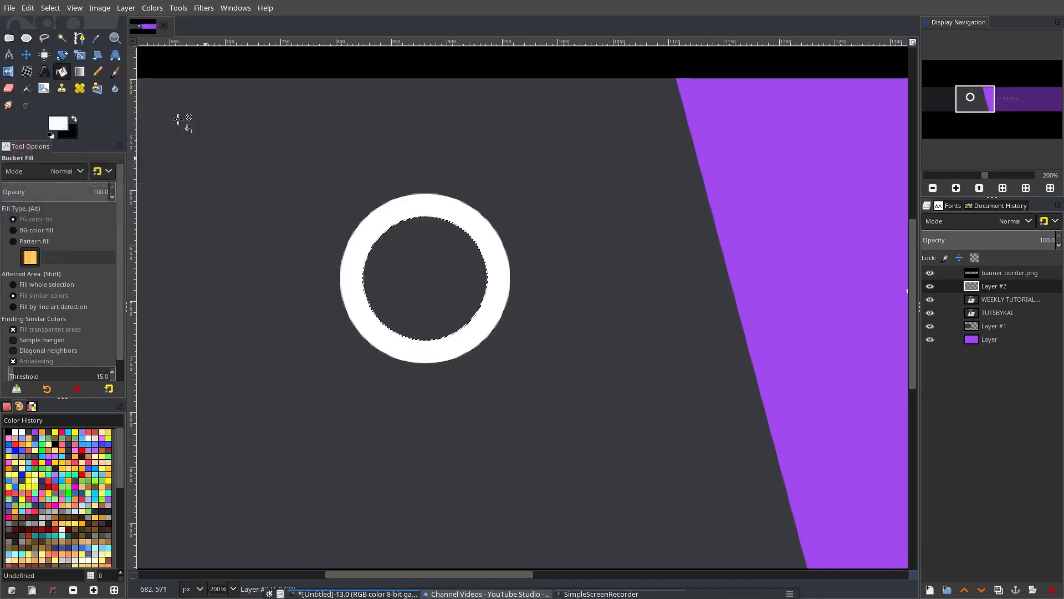
# Clear the ring's inner selection and outline a right-pointing triangle selection in the middle of the ring with Free Select
pyautogui.click(44, 38)
pyautogui.scroll(1, 342, 261)
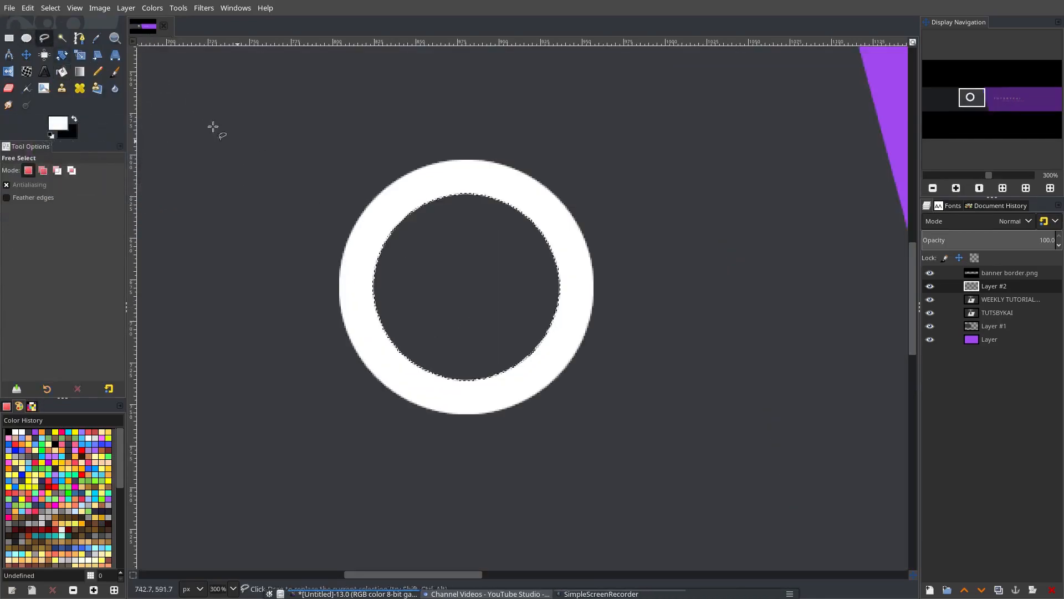
pyautogui.click(51, 9)
pyautogui.click(65, 39)
pyautogui.click(432, 247)
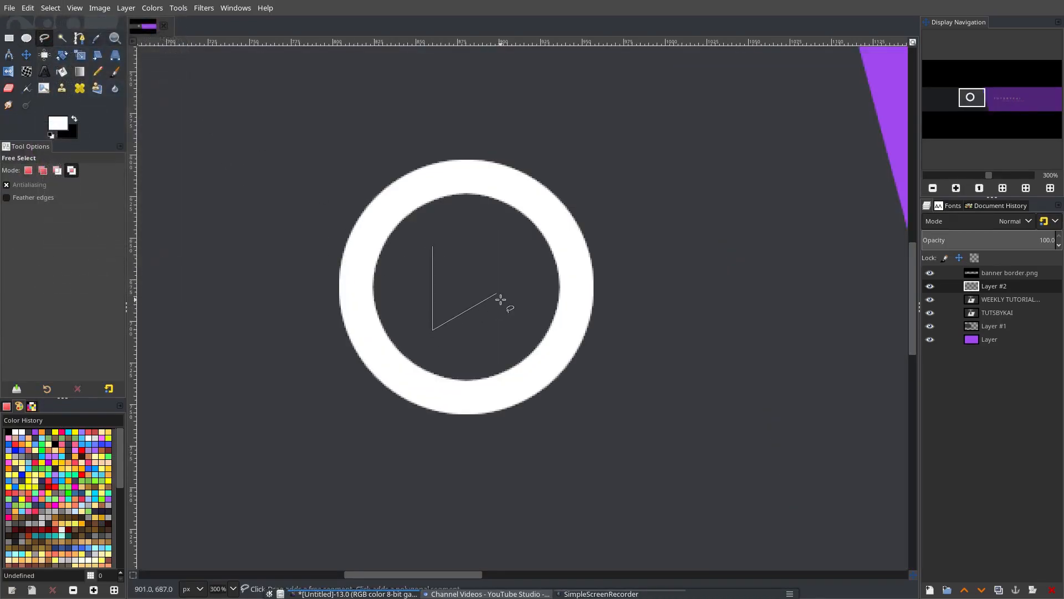
pyautogui.click(436, 248)
pyautogui.press('Return')
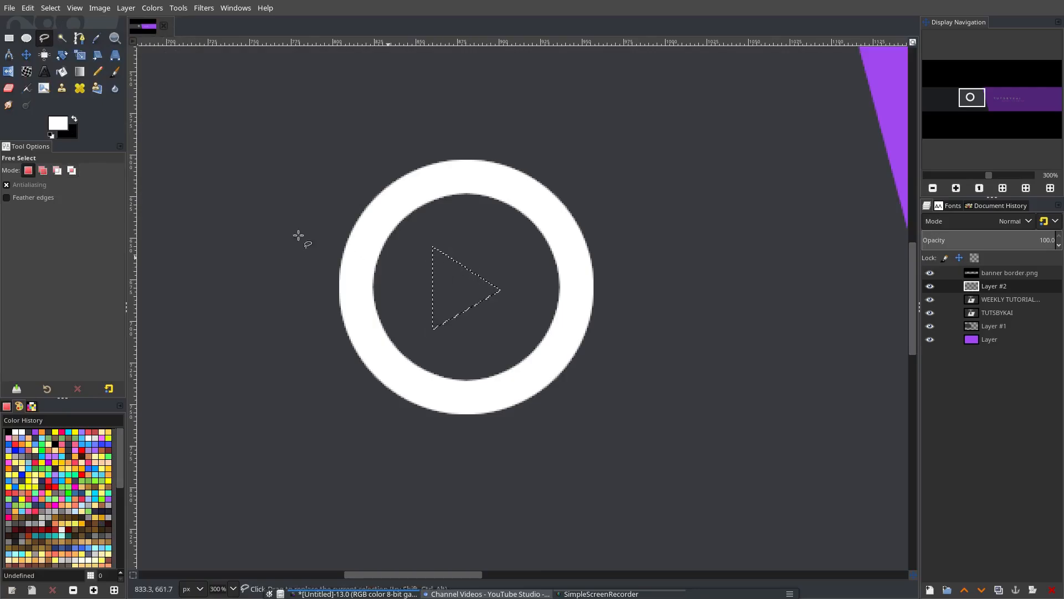
# Fill the triangle selection inside the ring with white using Bucket Fill, and clear the selection
pyautogui.click(62, 72)
pyautogui.click(451, 291)
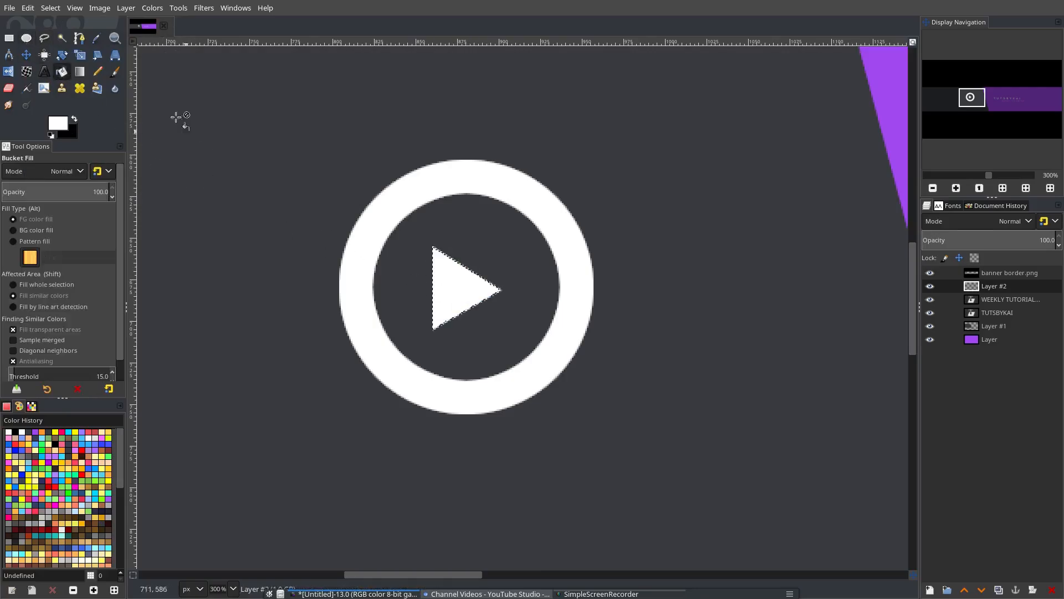
pyautogui.click(51, 9)
pyautogui.click(65, 36)
pyautogui.scroll(-6, 365, 209)
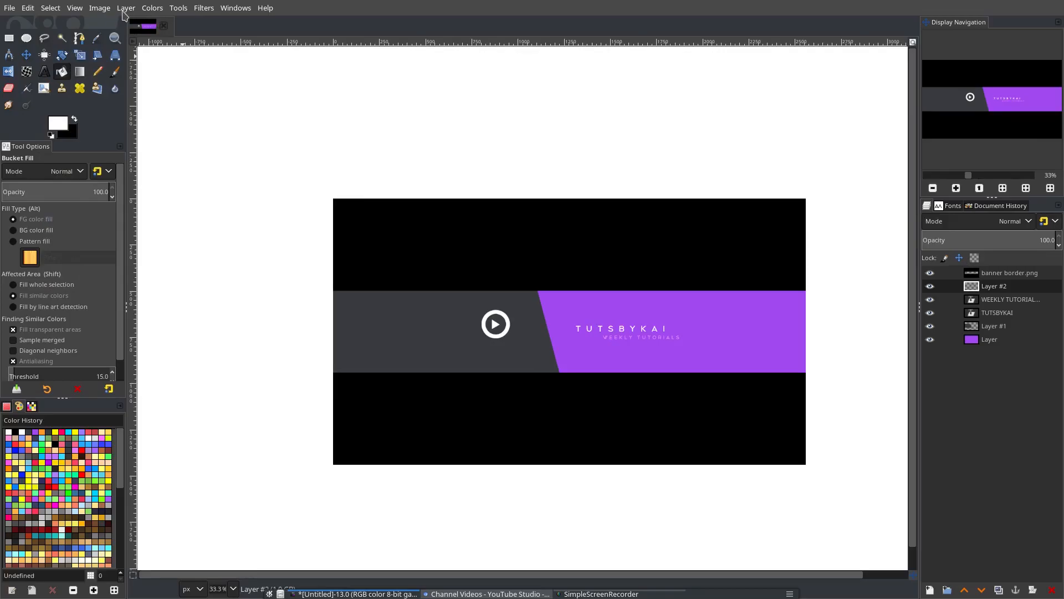
# Crop the play icon layer to its content and scale it proportionally around its centre to 50 × 50 px
pyautogui.click(124, 11)
pyautogui.click(188, 259)
pyautogui.scroll(2, 509, 335)
pyautogui.click(82, 55)
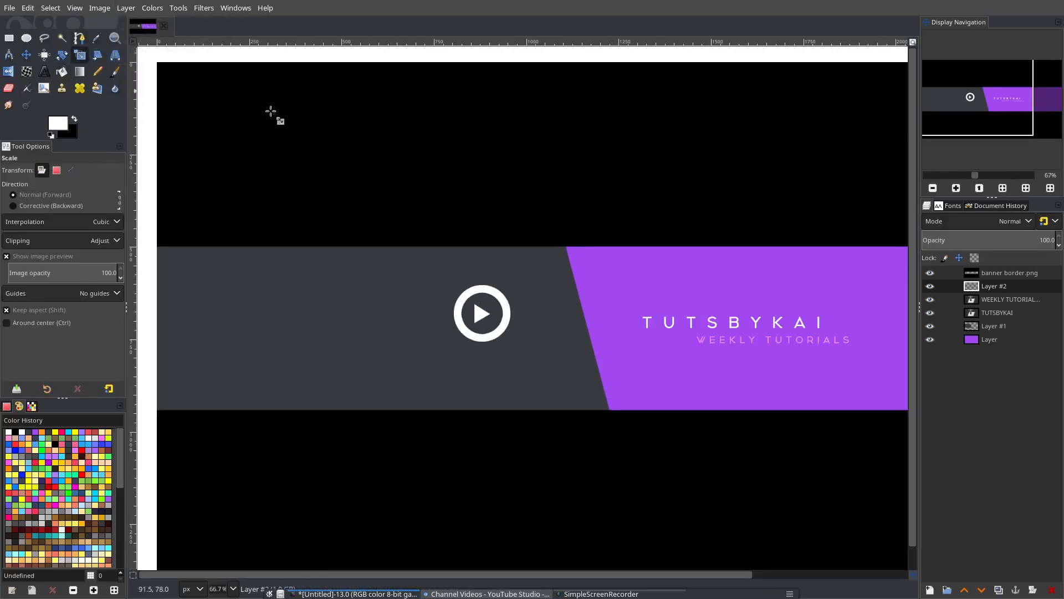
pyautogui.click(271, 110)
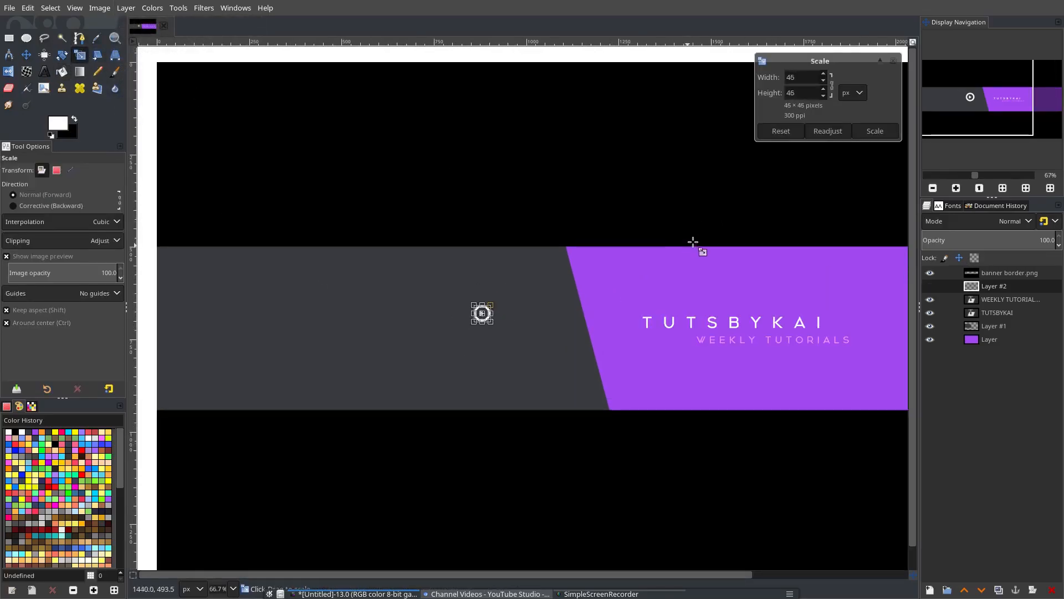
pyautogui.moveTo(693, 242); pyautogui.dragTo(691, 242)
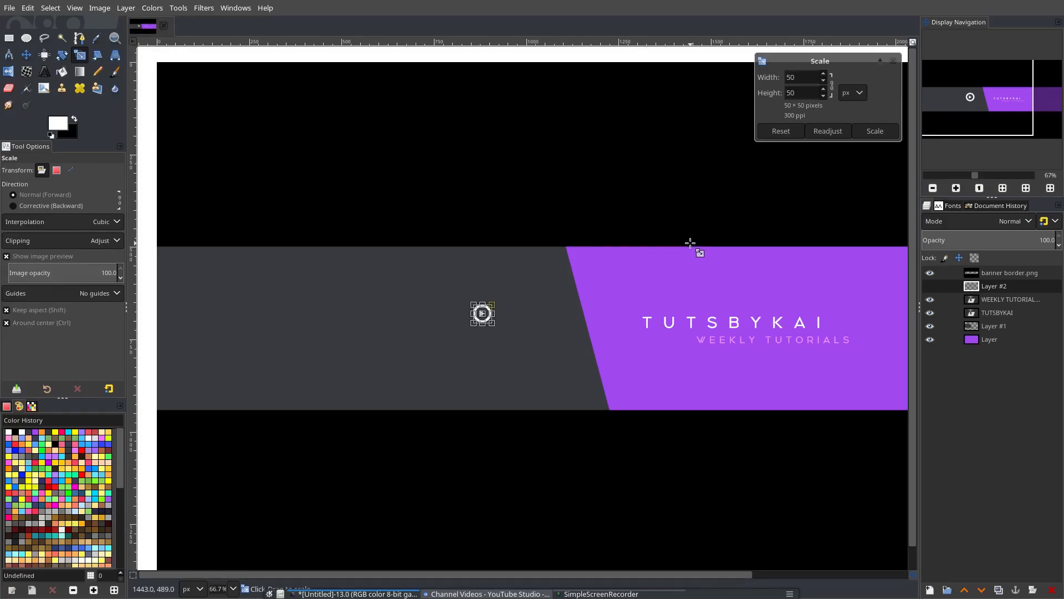
pyautogui.click(875, 130)
# Move the play icon onto the slanted edge between the dark grey and purple areas, level with TUTSBYKAI
pyautogui.press('m')
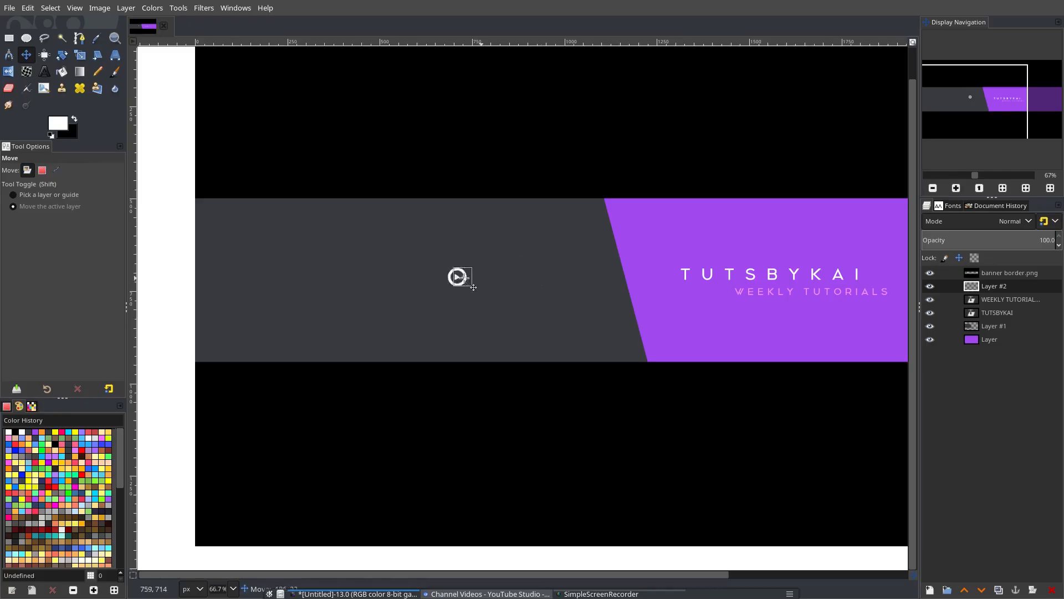
pyautogui.moveTo(464, 278); pyautogui.dragTo(408, 270)
pyautogui.scroll(3, 726, 296)
pyautogui.scroll(-2, 417, 260)
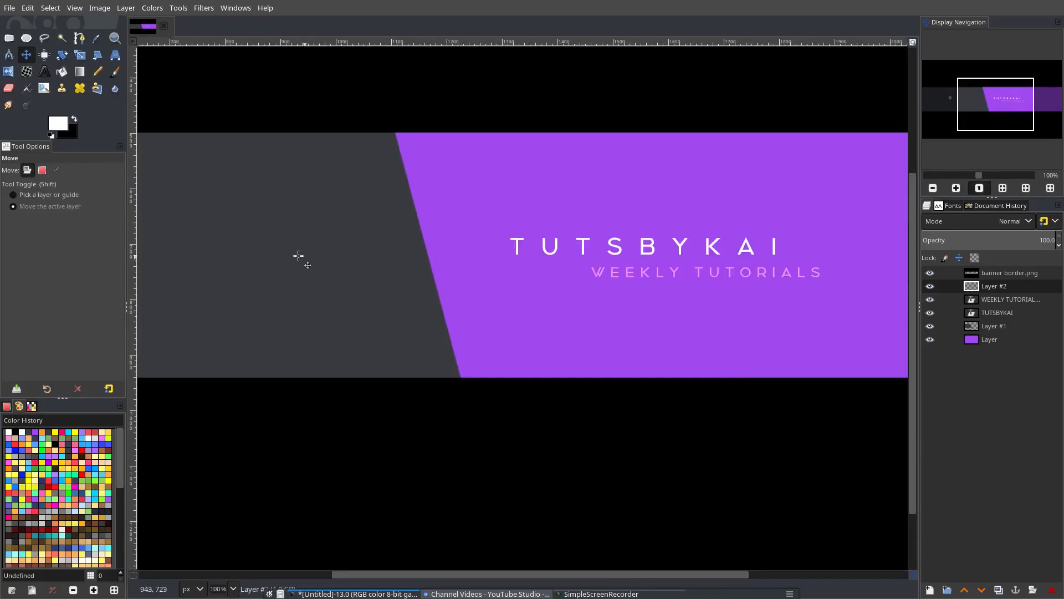
pyautogui.moveTo(277, 264); pyautogui.dragTo(365, 284)
pyautogui.scroll(4, 728, 266)
# Duplicate the TUTSBYKAI text layer and move the copy onto the dark grey area, level with the original
pyautogui.click(998, 312)
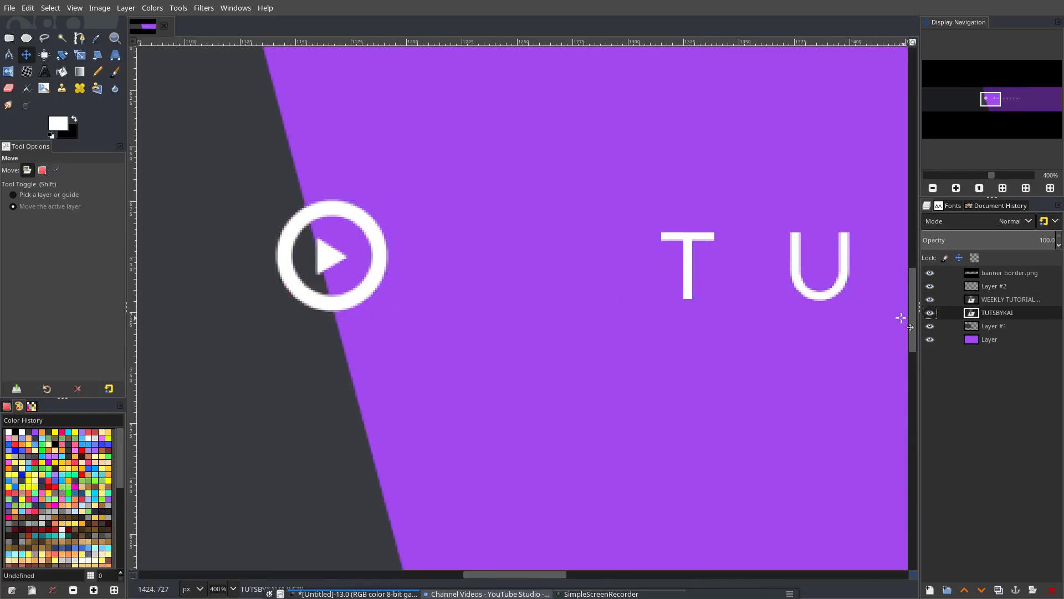
pyautogui.scroll(-4, 901, 318)
pyautogui.rightClick(1006, 314)
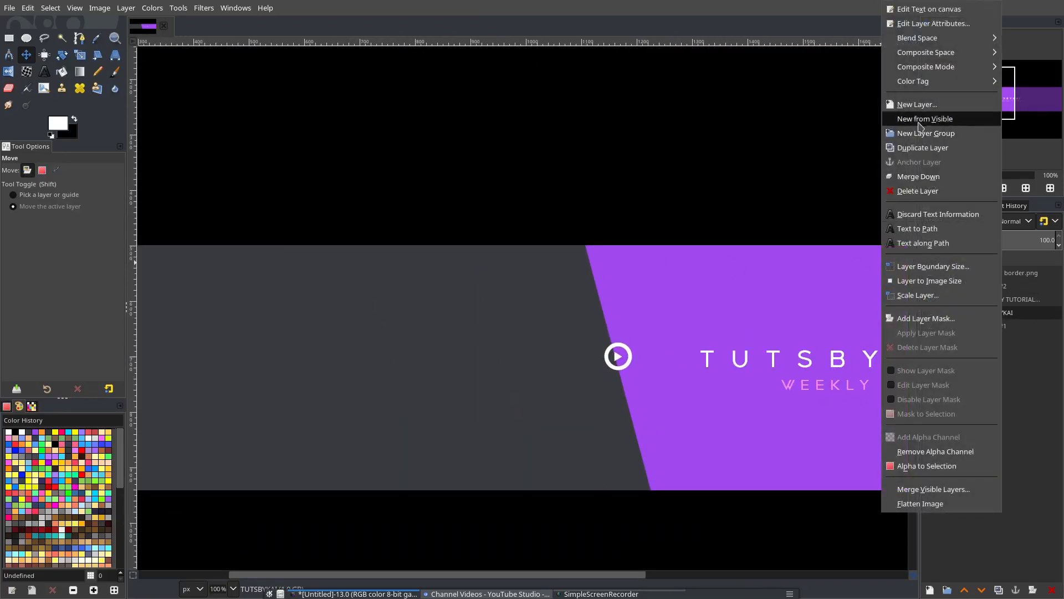
pyautogui.click(928, 146)
pyautogui.scroll(-3, 721, 333)
pyautogui.moveTo(803, 247); pyautogui.dragTo(366, 242)
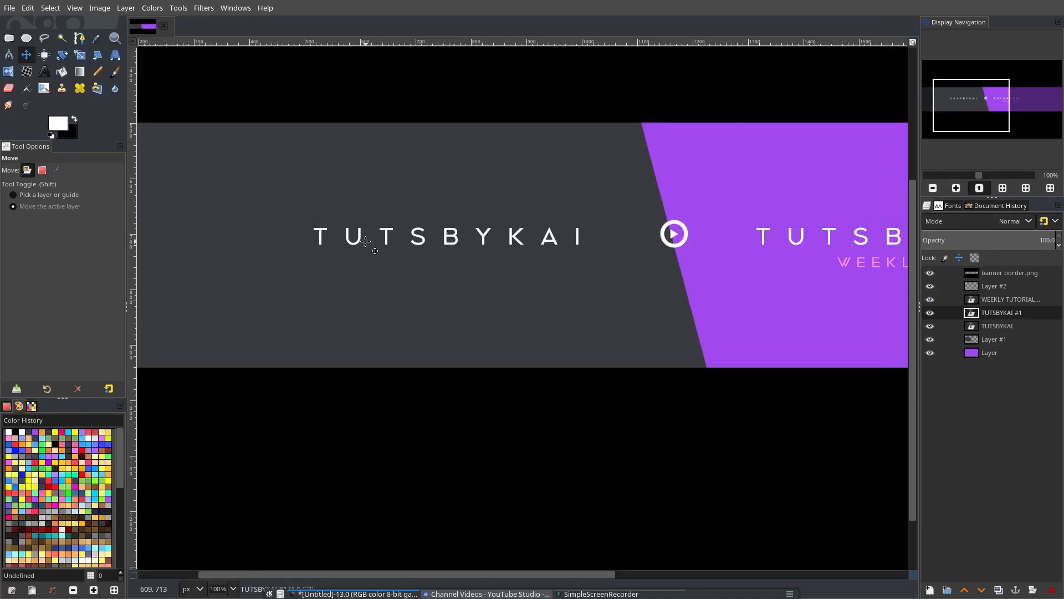
# Replace the duplicated layer's text with /KAIKAYSLIFE and set its size to 30 px
pyautogui.click(45, 73)
pyautogui.click(368, 247)
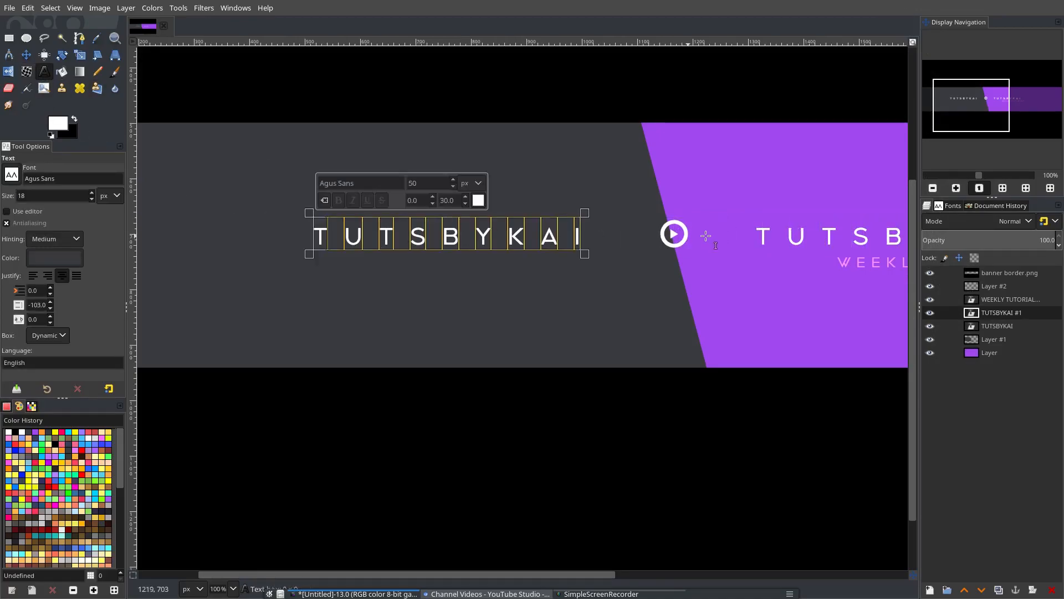
pyautogui.write('T/')
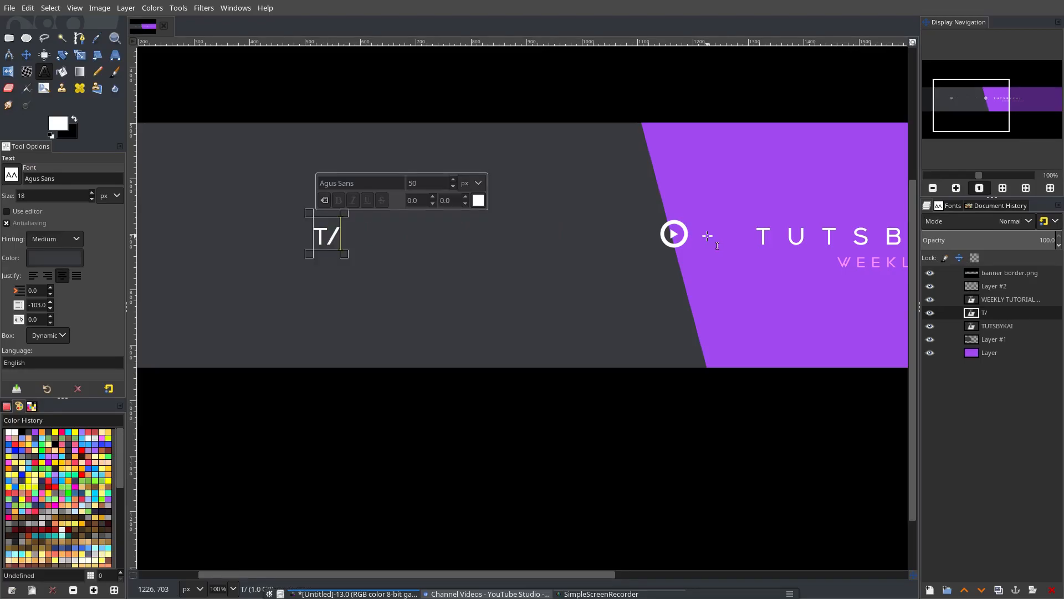
pyautogui.write('kaikays')
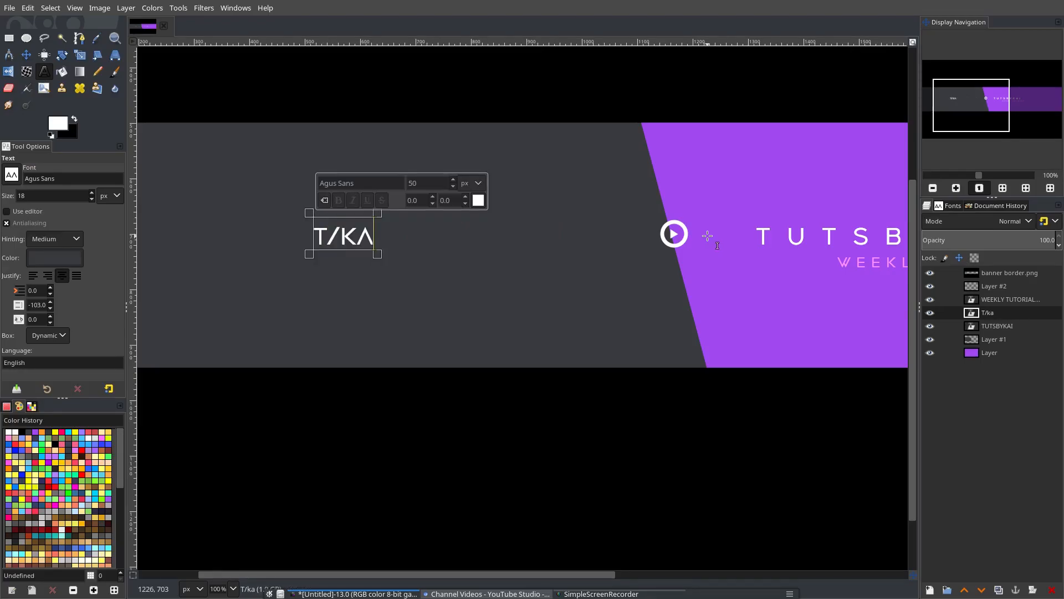
pyautogui.press('BackSpace')
pyautogui.press('BackSpace')
pyautogui.press('BackSpace')
pyautogui.press('BackSpace')
pyautogui.press('BackSpace')
pyautogui.write('AIKAI')
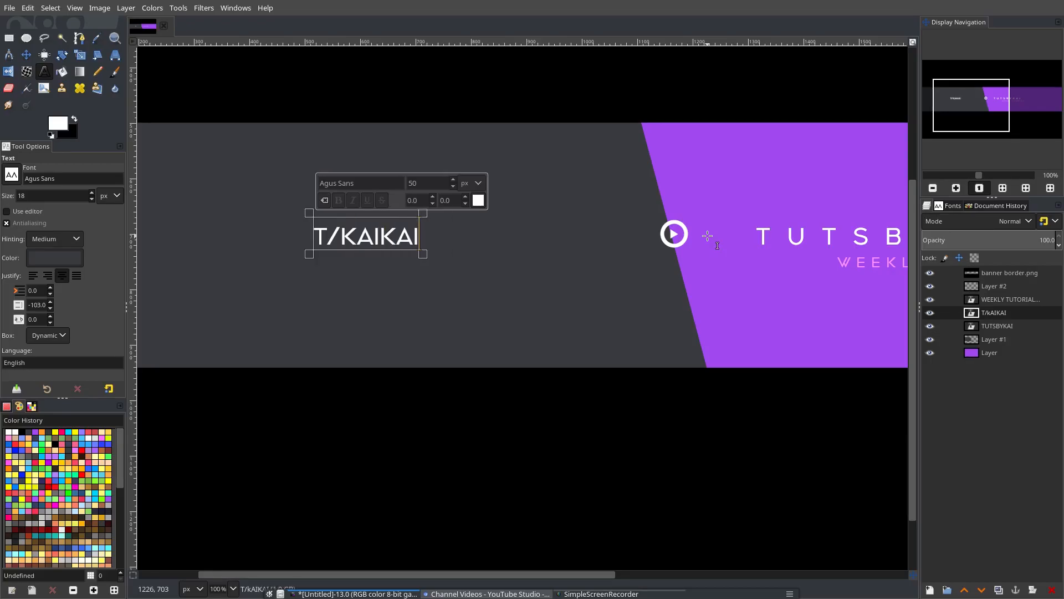
pyautogui.write('YSLIFE')
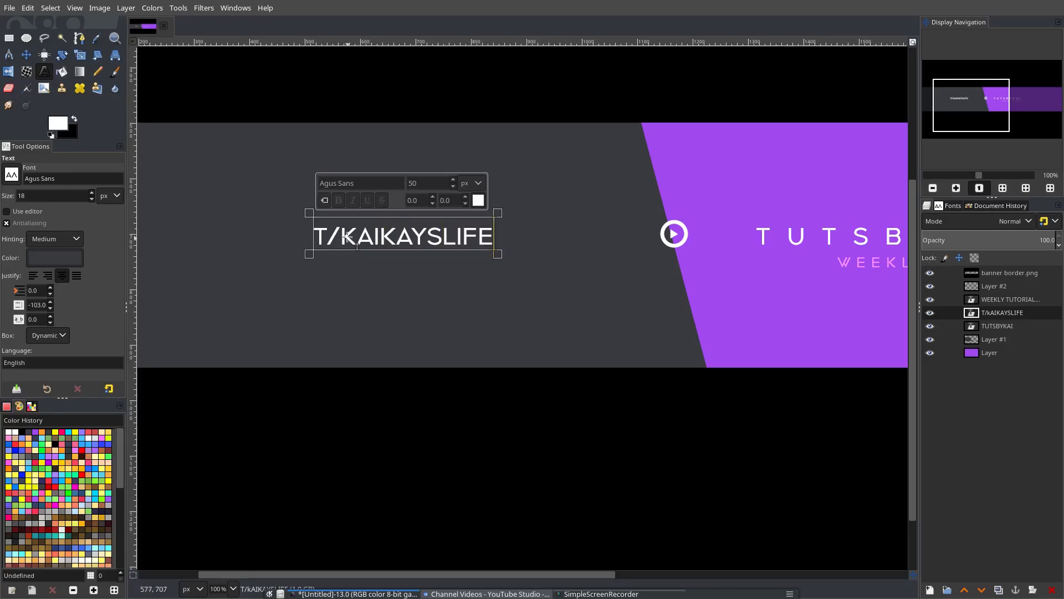
pyautogui.press('BackSpace')
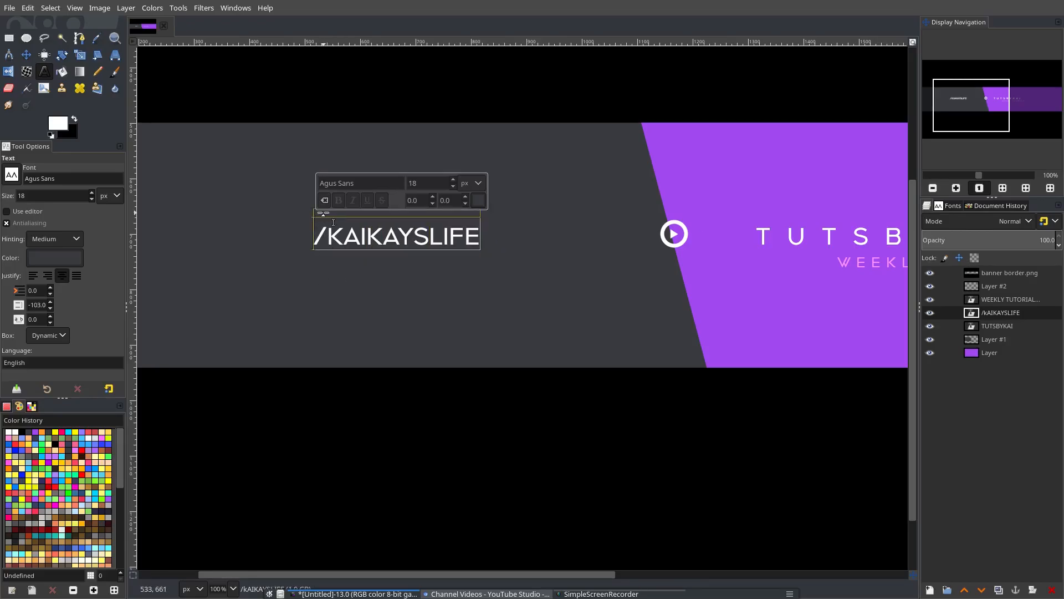
pyautogui.hotkey('ctrl', 'a')
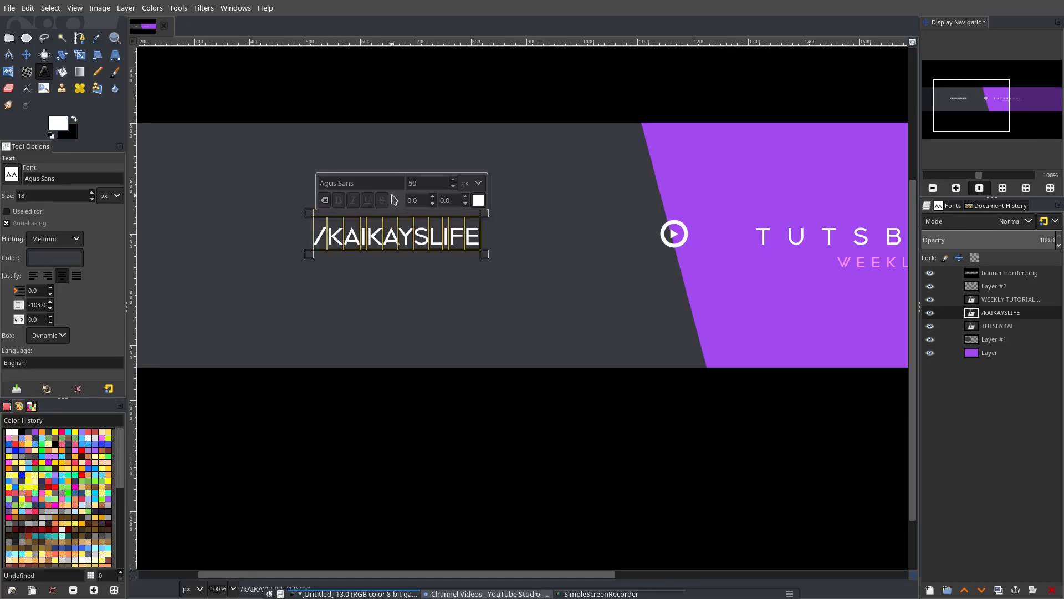
pyautogui.press('Return')
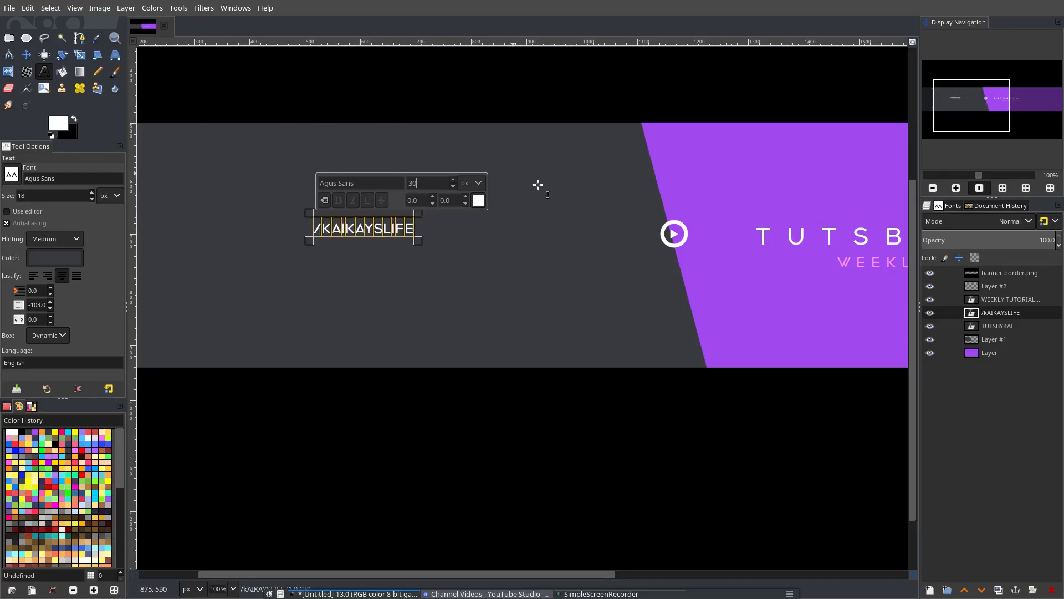
# Place the /KAIKAYSLIFE text and the play icon side by side on the dark grey area, with the icon before the slash
pyautogui.hscroll(1, 537, 186)
pyautogui.click(28, 56)
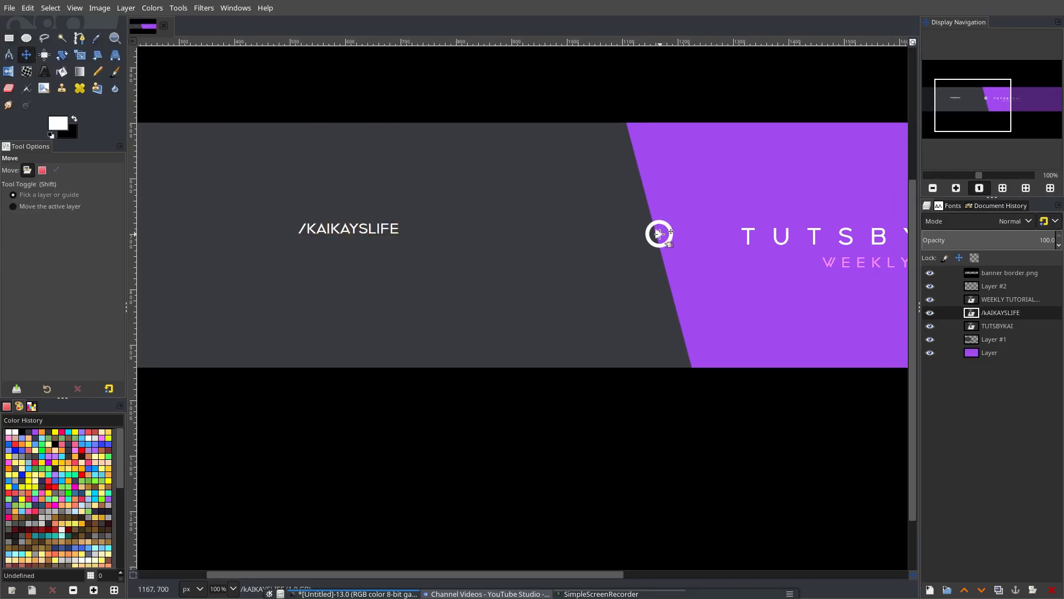
pyautogui.moveTo(384, 233); pyautogui.dragTo(806, 238)
pyautogui.press('3')
pyautogui.moveTo(726, 241); pyautogui.dragTo(732, 244)
pyautogui.scroll(-2, 560, 262)
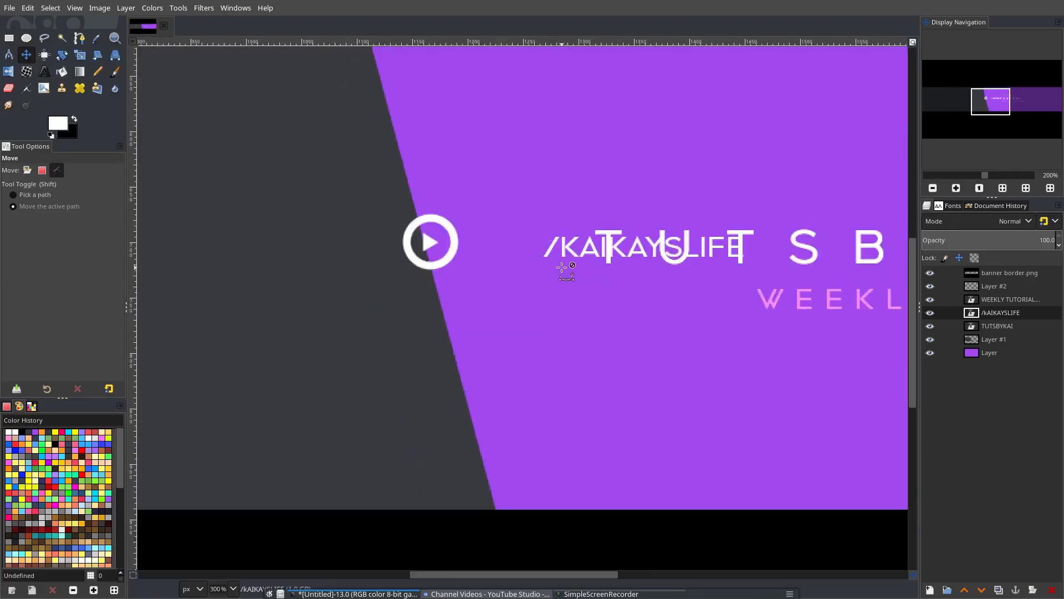
pyautogui.moveTo(592, 261); pyautogui.dragTo(313, 250)
pyautogui.hscroll(-2, 561, 241)
pyautogui.hscroll(-3, 560, 242)
pyautogui.moveTo(756, 234); pyautogui.dragTo(390, 235)
pyautogui.scroll(2, 396, 236)
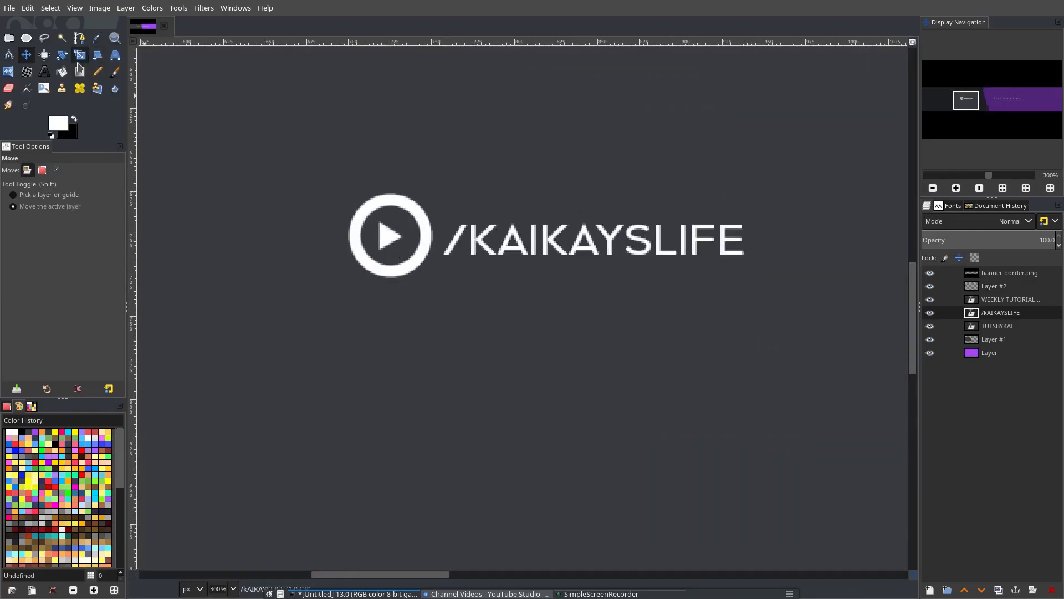
# Scale the play icon layer to 29 × 29 px and place it just before the slash of /KAIKAYSLIFE
pyautogui.click(79, 57)
pyautogui.click(625, 136)
pyautogui.press('Escape')
pyautogui.click(1008, 286)
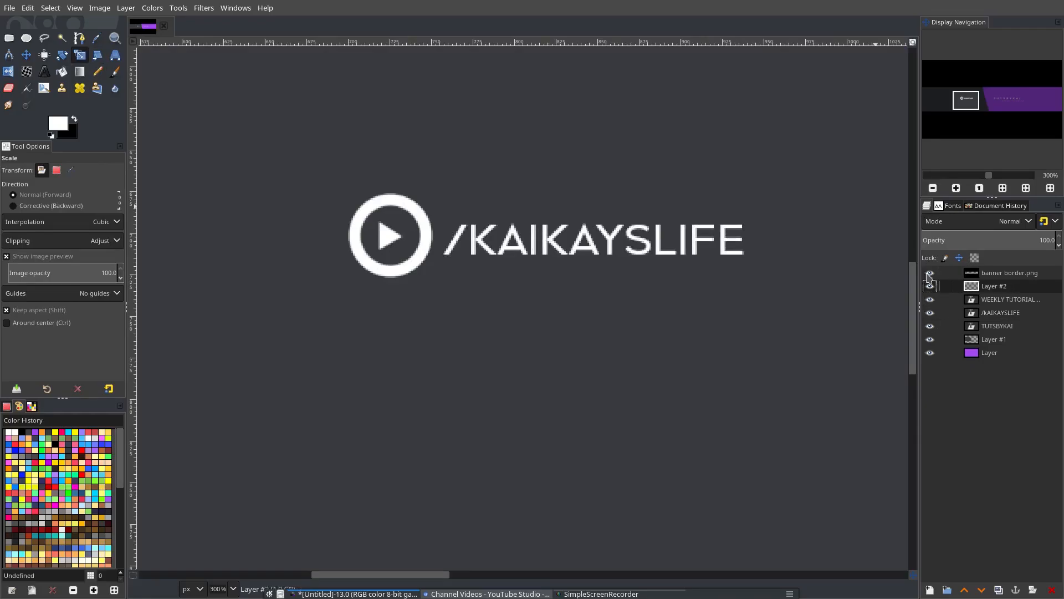
pyautogui.click(726, 203)
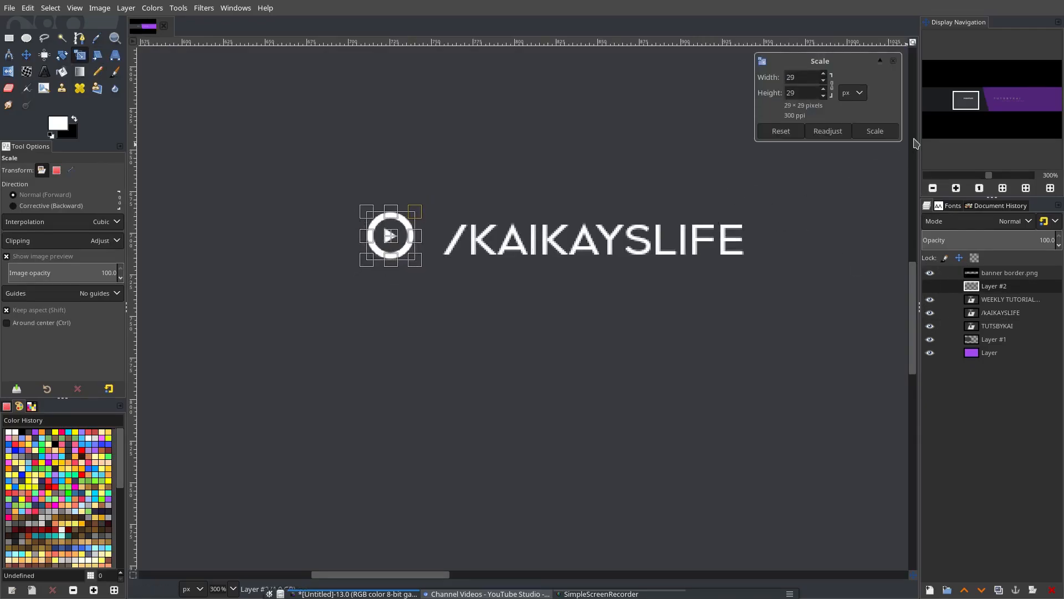
pyautogui.click(894, 132)
pyautogui.press('m')
pyautogui.moveTo(401, 222); pyautogui.dragTo(417, 224)
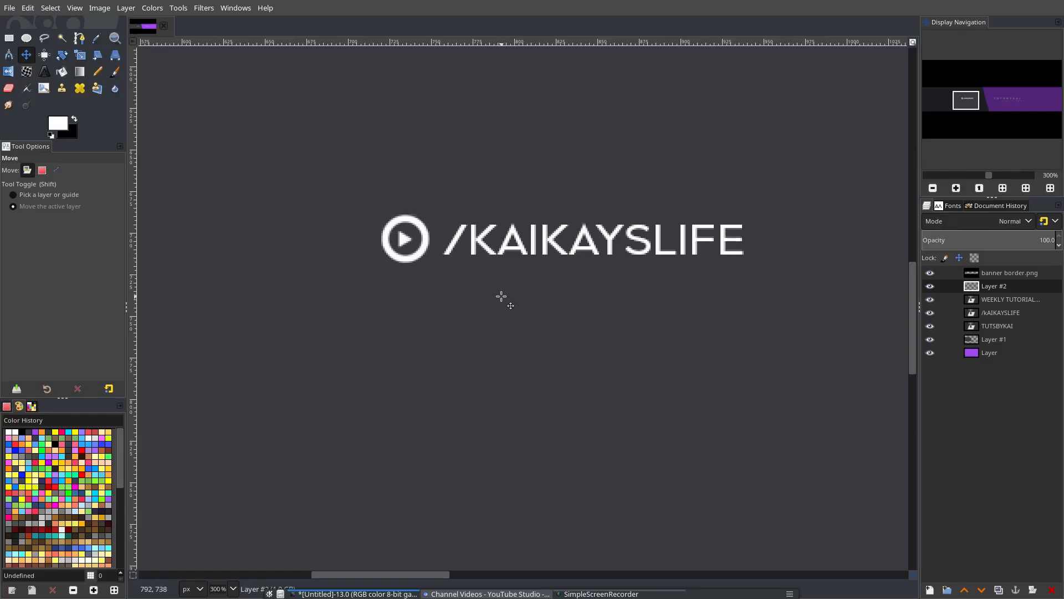
# Duplicate the play icon layer and scale the copy up to about twice the size of the original
pyautogui.moveTo(501, 296); pyautogui.dragTo(489, 231)
pyautogui.rightClick(1013, 291)
pyautogui.click(942, 115)
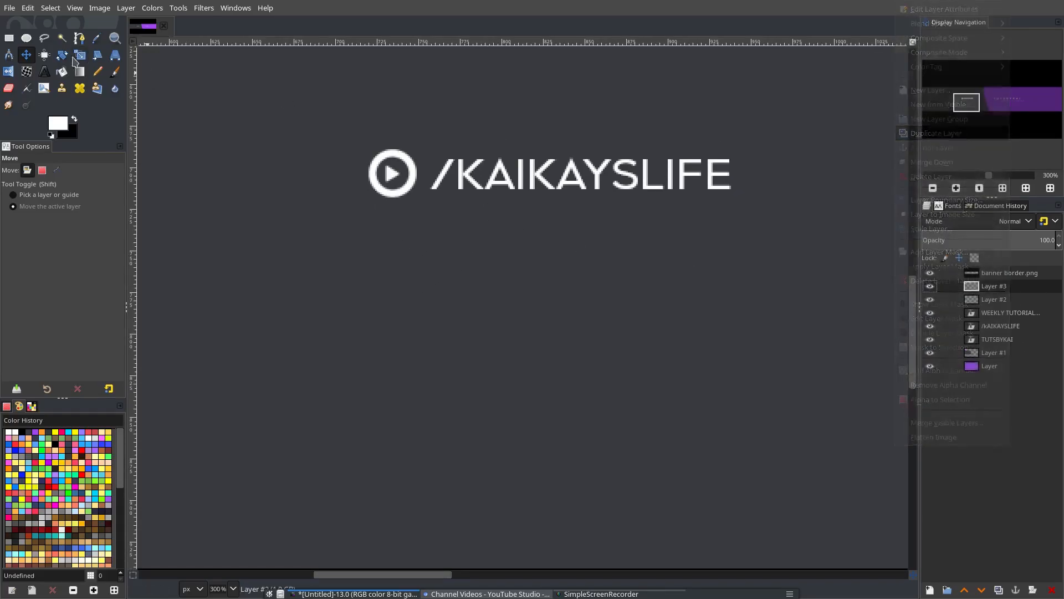
pyautogui.hotkey('shift', 's')
pyautogui.moveTo(417, 198); pyautogui.dragTo(439, 220)
pyautogui.click(875, 132)
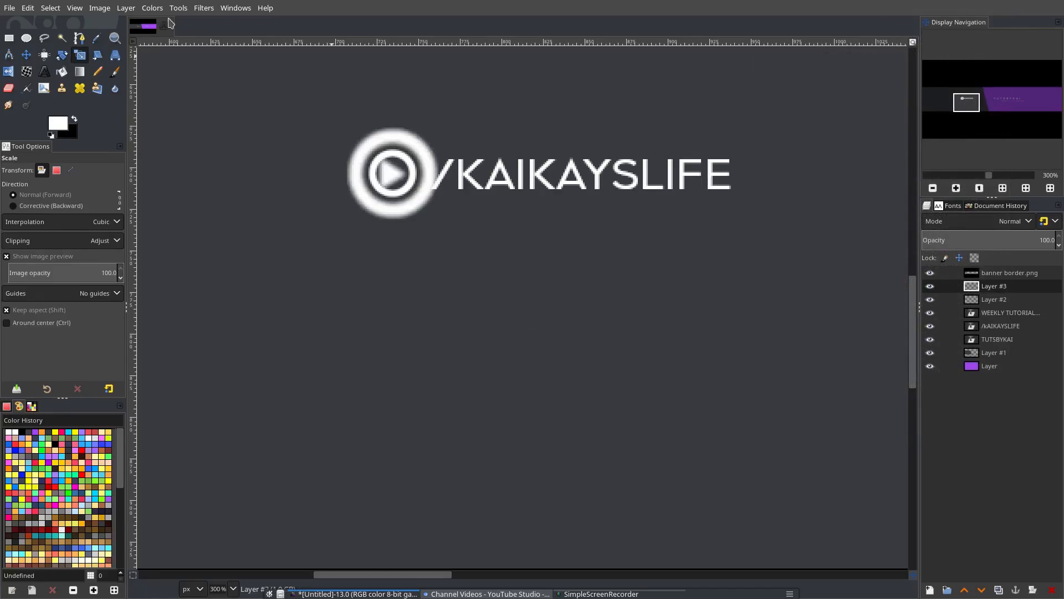
# Rotate the enlarged play icon copy by 88.33 degrees and shift it slightly over the original icon
pyautogui.click(62, 54)
pyautogui.moveTo(292, 167); pyautogui.dragTo(386, 78)
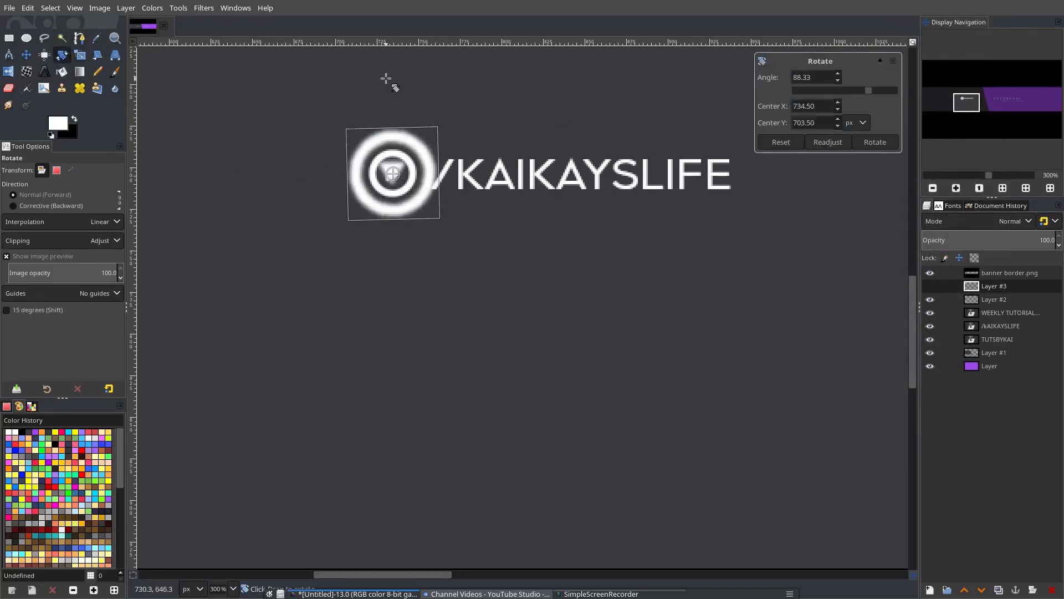
pyautogui.click(874, 142)
pyautogui.click(26, 55)
pyautogui.moveTo(418, 185)
pyautogui.mouseDown()
pyautogui.moveTo(423, 261)
pyautogui.moveTo(407, 243)
pyautogui.moveTo(406, 187)
pyautogui.mouseUp()
# Scale the rotated play icon copy down to 30 × 30 px
pyautogui.click(80, 54)
pyautogui.click(568, 217)
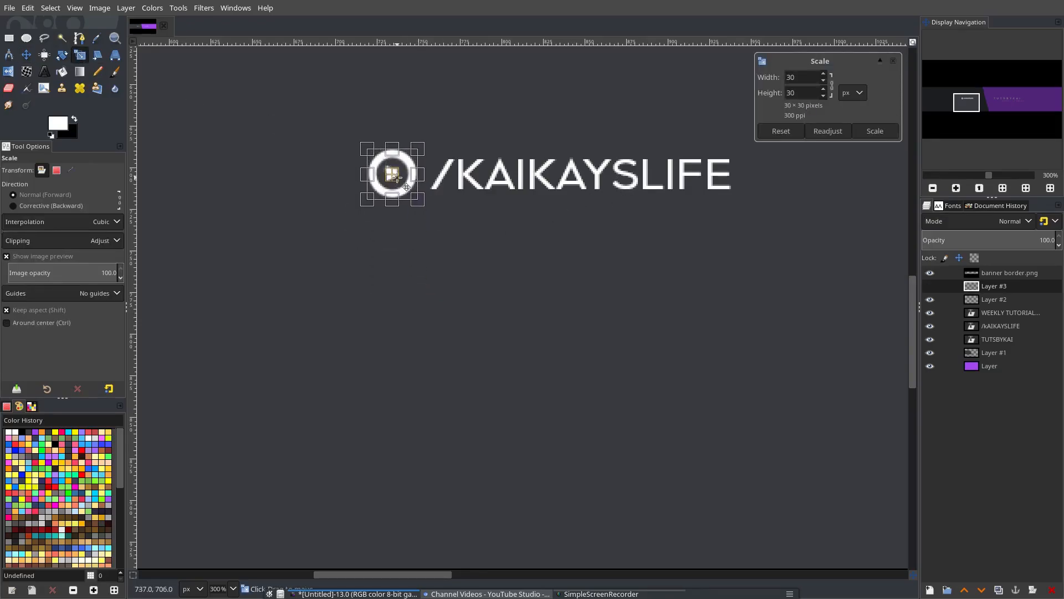
pyautogui.click(874, 130)
# Move the 30 px play icon copy below the original icon and delete that copy's layer
pyautogui.click(26, 54)
pyautogui.moveTo(477, 208); pyautogui.dragTo(477, 256)
pyautogui.scroll(-5, 506, 218)
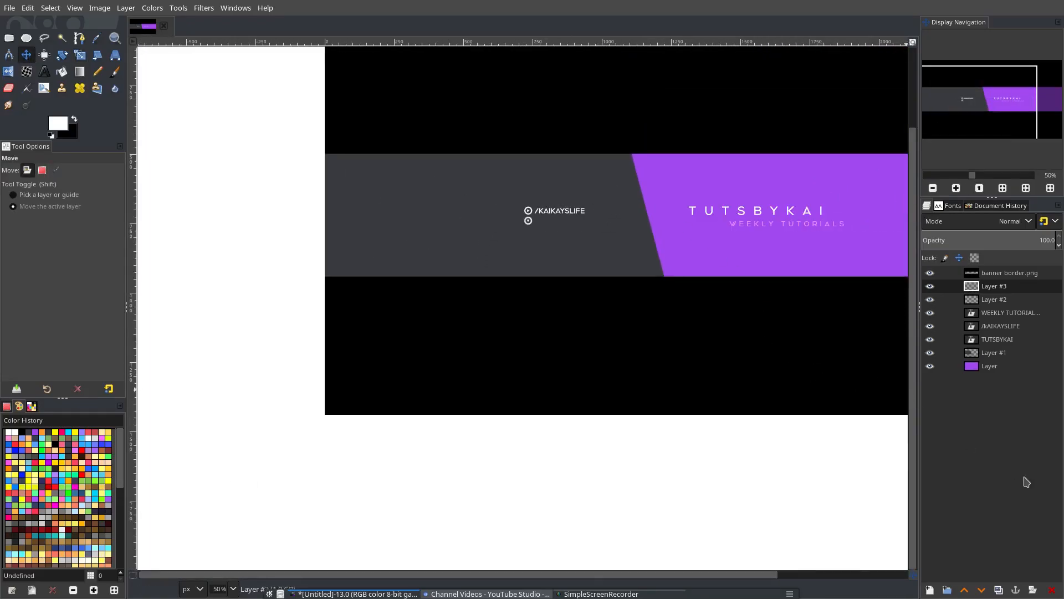
pyautogui.click(1052, 592)
# Duplicate the original play icon layer and place the copy directly below the first icon
pyautogui.scroll(4, 579, 249)
pyautogui.rightClick(992, 285)
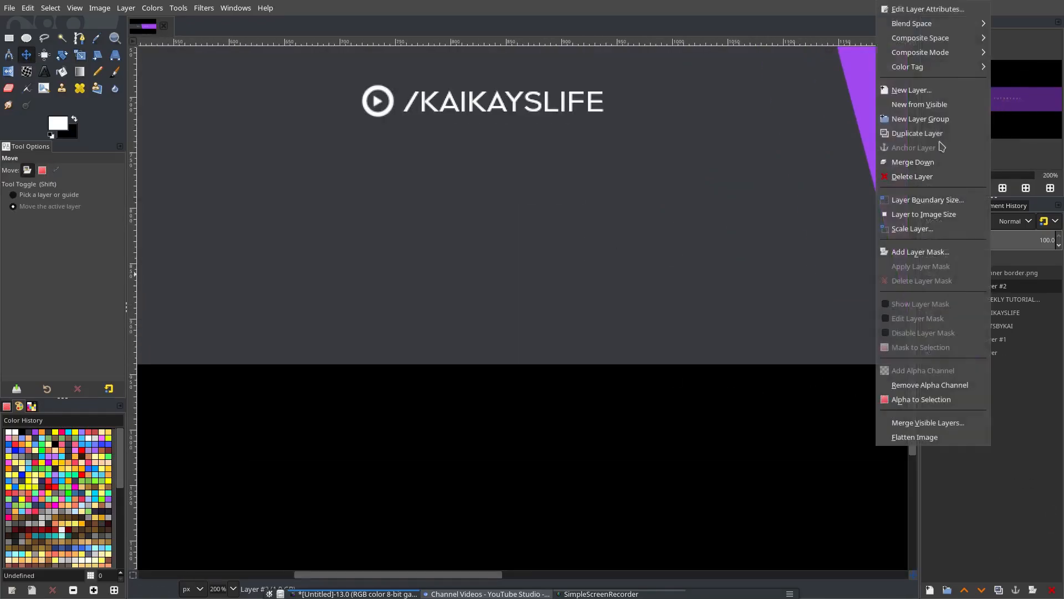
pyautogui.click(937, 135)
pyautogui.moveTo(438, 150); pyautogui.dragTo(410, 195)
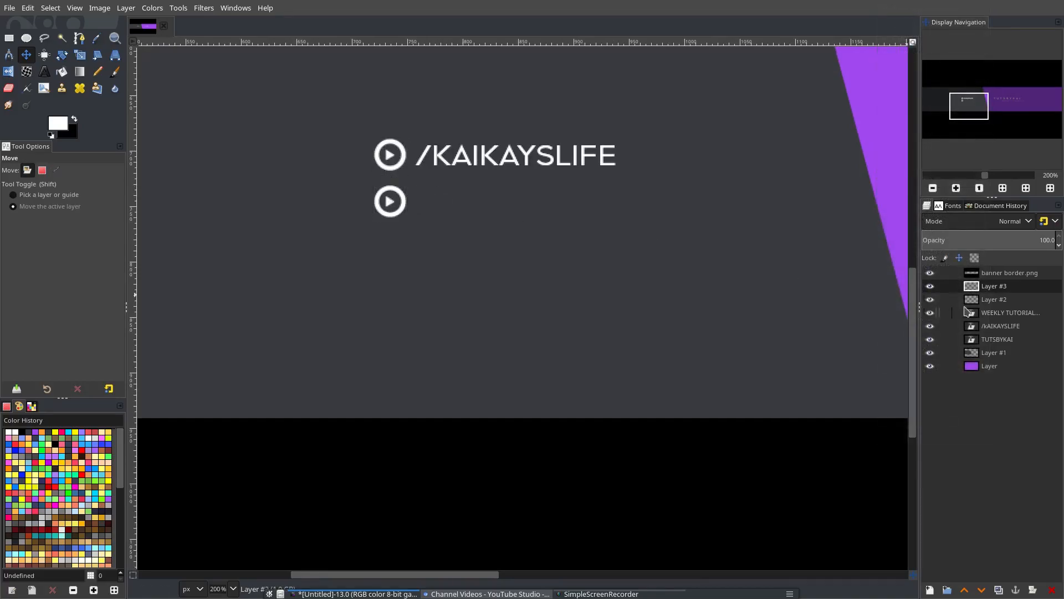
# Duplicate the /KAIKAYSLIFE text layer and place the copy beside the second play icon
pyautogui.click(997, 326)
pyautogui.rightClick(997, 326)
pyautogui.click(936, 145)
pyautogui.moveTo(558, 178); pyautogui.dragTo(559, 224)
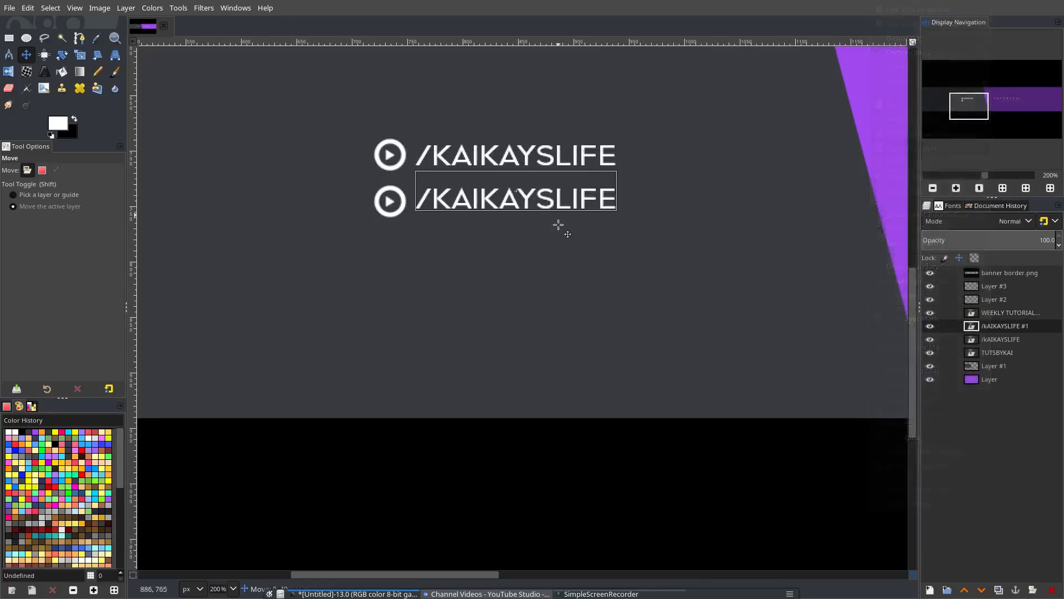
# Change the duplicated text to /KAIKAYSTWEETS and align it with the second play icon
pyautogui.click(45, 72)
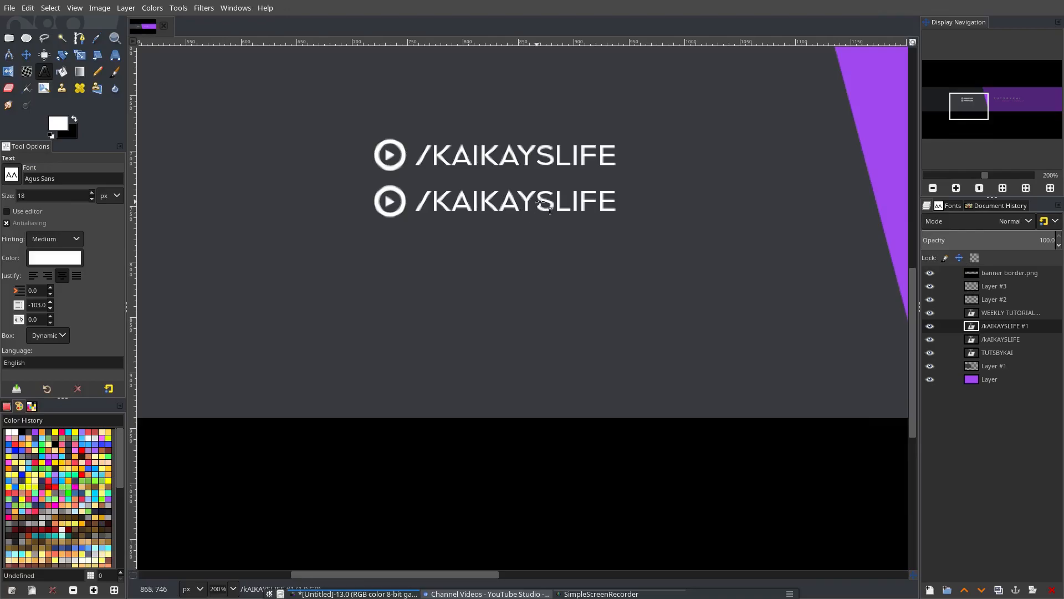
pyautogui.click(557, 202)
pyautogui.moveTo(557, 202); pyautogui.dragTo(762, 200)
pyautogui.write('TWEETS')
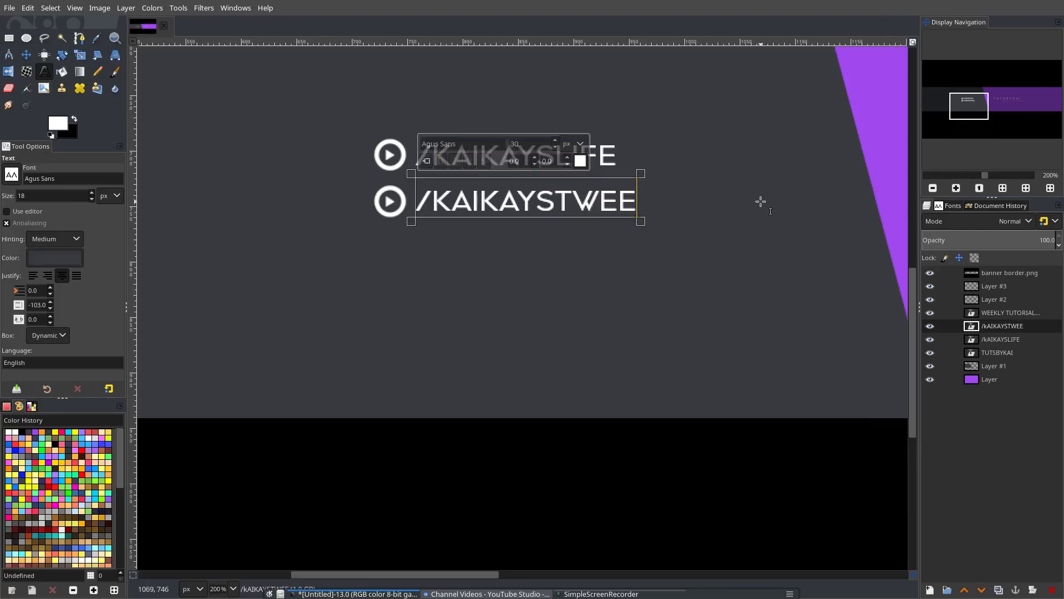
pyautogui.click(26, 55)
pyautogui.scroll(2, 440, 214)
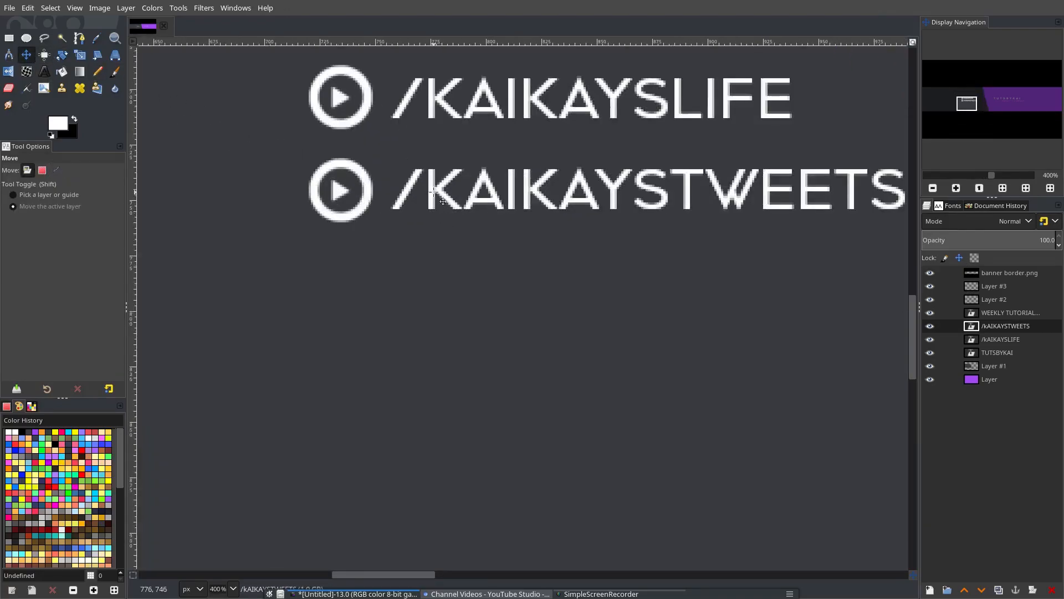
pyautogui.moveTo(433, 190); pyautogui.dragTo(431, 187)
# Examine the overall banner layout, including the two icon-and-handle lines and the TUTSBYKAI title
pyautogui.scroll(-1, 531, 211)
pyautogui.scroll(-4, 732, 261)
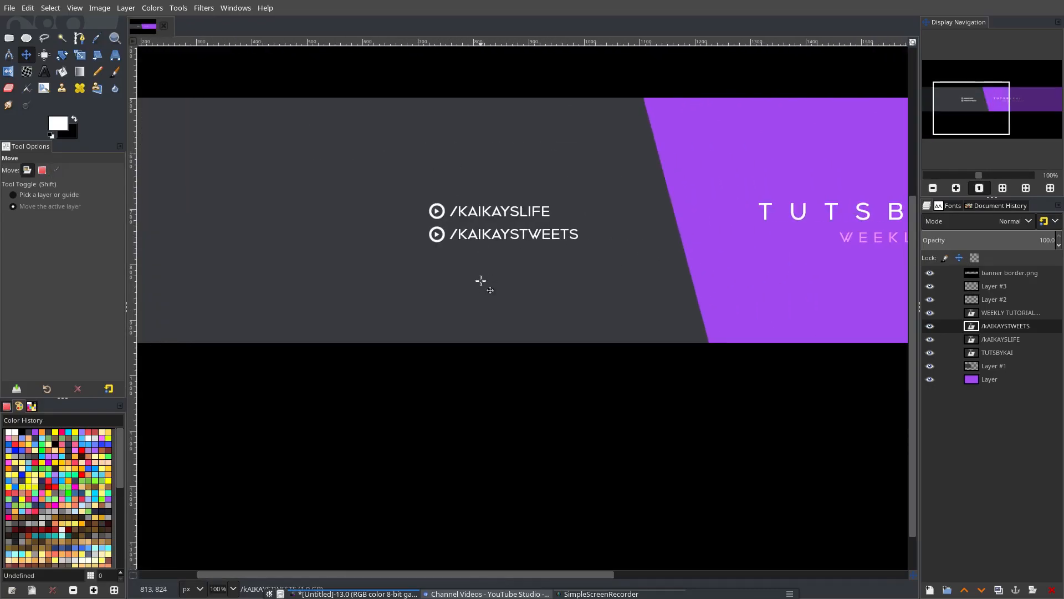
pyautogui.scroll(-2, 604, 274)
pyautogui.scroll(-1, 604, 273)
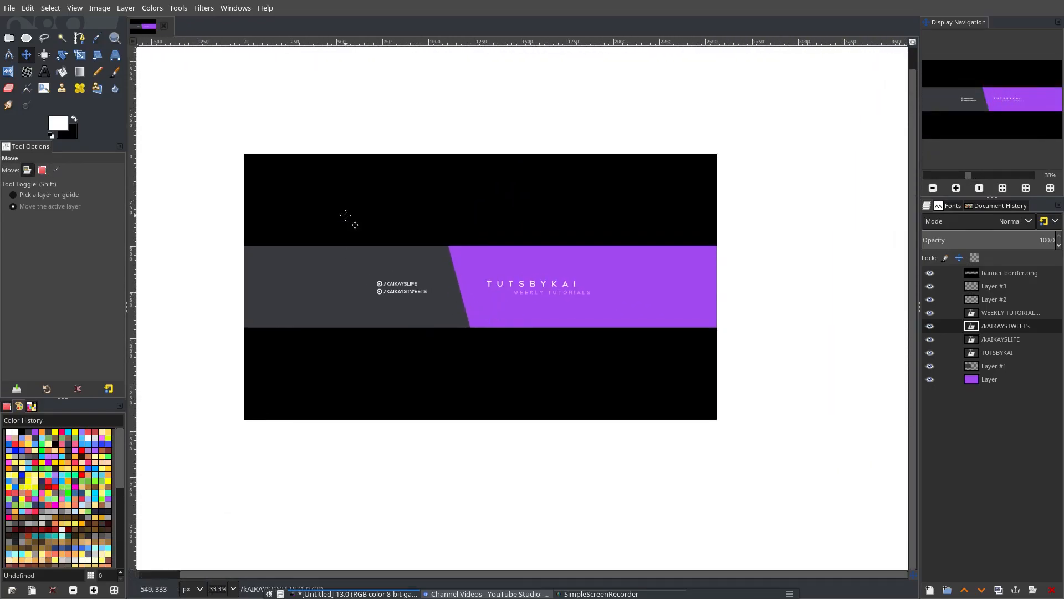
pyautogui.scroll(1, 388, 304)
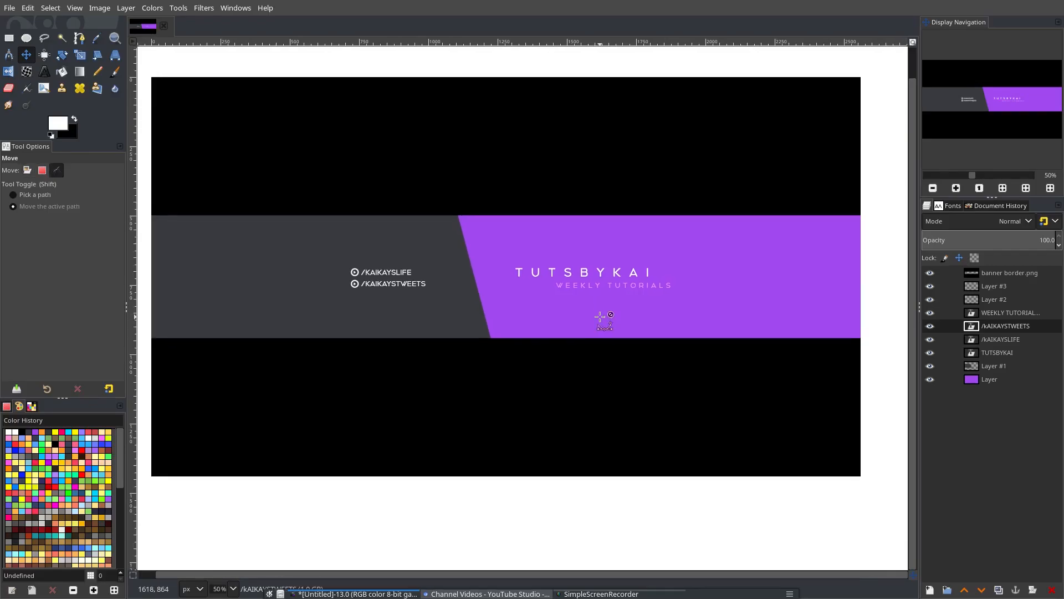
pyautogui.scroll(-1, 600, 314)
pyautogui.scroll(1, 589, 318)
pyautogui.moveTo(585, 321); pyautogui.dragTo(592, 289)
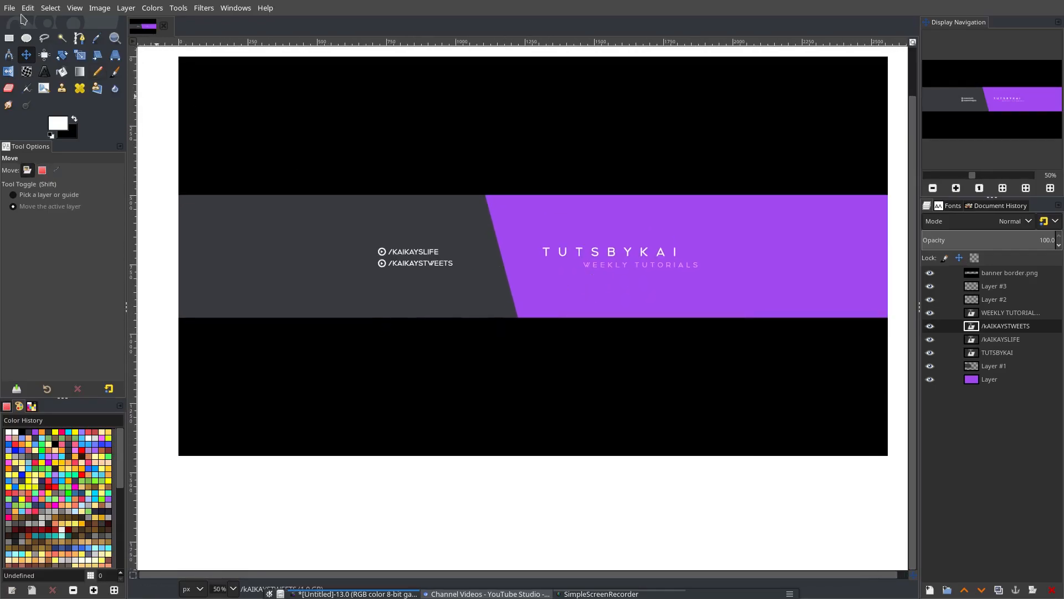
# Select the open middle strip of the banner border.png layer with Fuzzy Select
pyautogui.click(63, 38)
pyautogui.click(1011, 277)
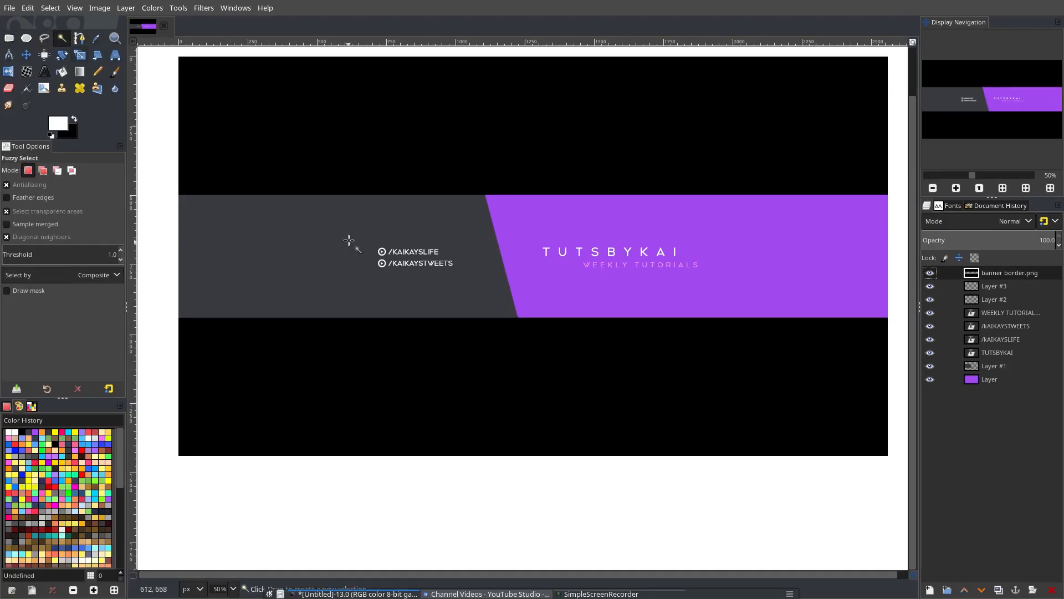
pyautogui.click(330, 242)
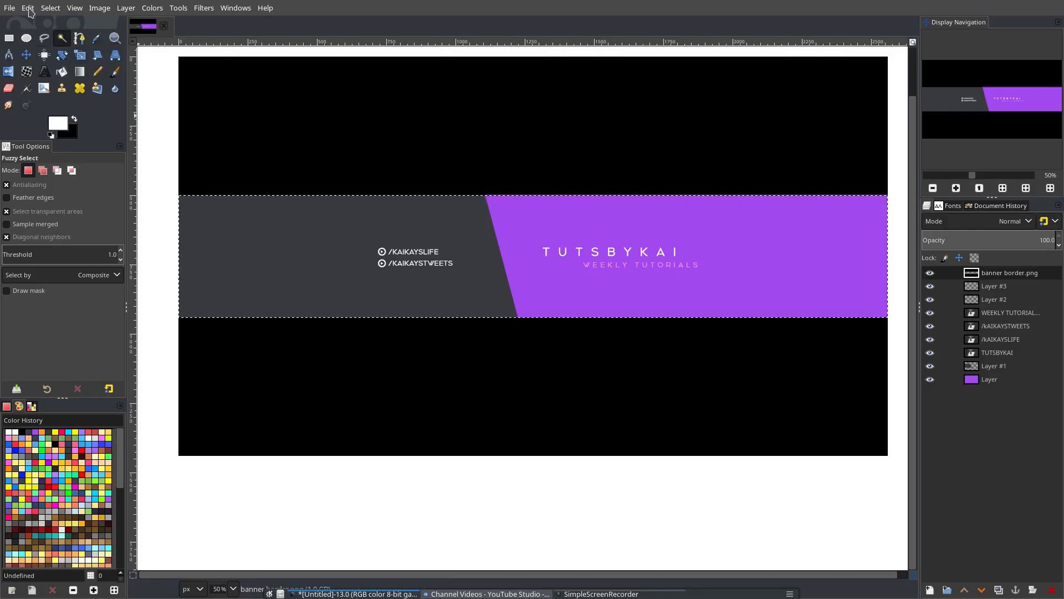
# Copy the visible content of the selected strip into a new pasted layer and clear the selection
pyautogui.click(28, 7)
pyautogui.click(56, 106)
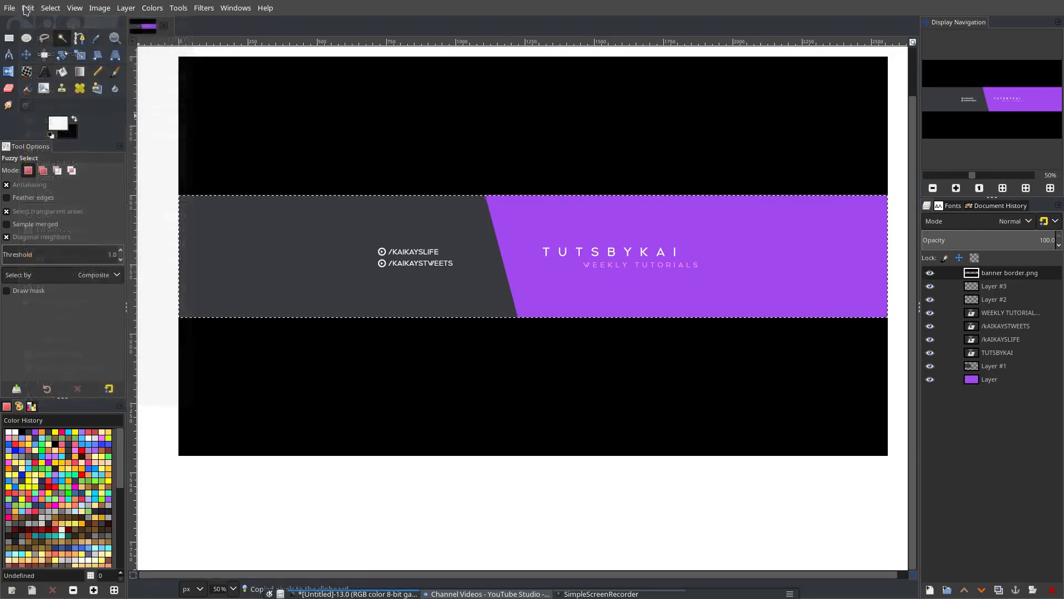
pyautogui.click(28, 9)
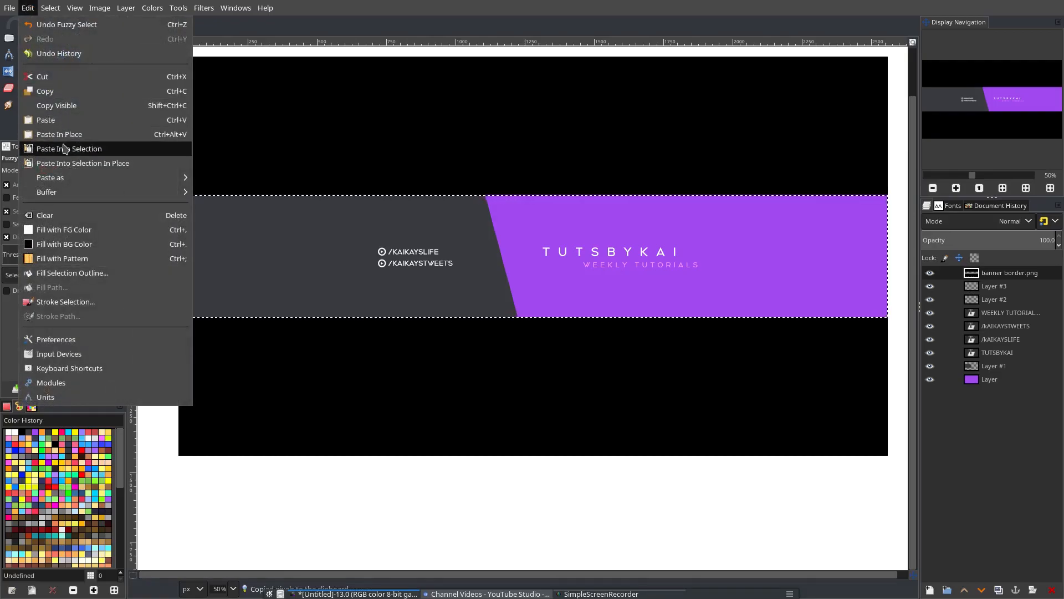
pyautogui.moveTo(83, 177)
pyautogui.click(256, 192)
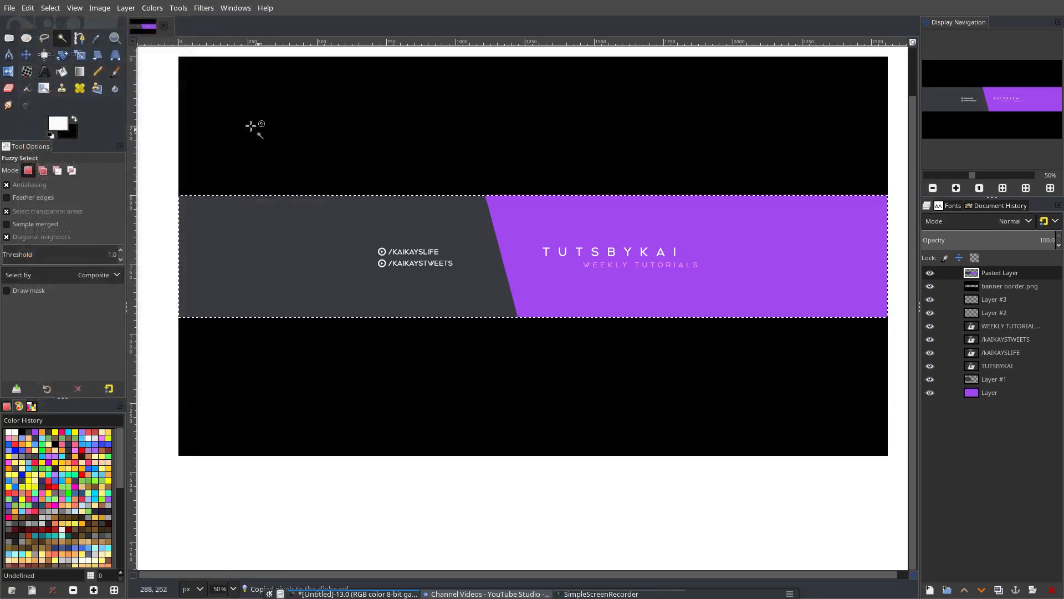
pyautogui.click(50, 8)
pyautogui.click(61, 37)
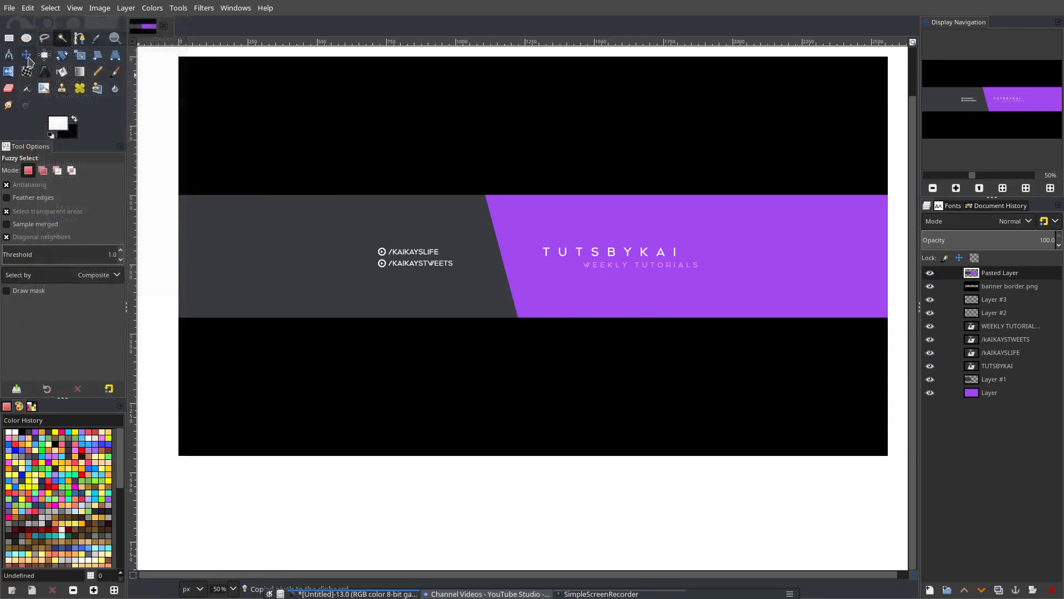
# Move the pasted strip onto the upper black area, flush against the top edge of the original strip
pyautogui.click(26, 57)
pyautogui.moveTo(330, 193); pyautogui.dragTo(421, 140)
pyautogui.scroll(1, 414, 334)
pyautogui.scroll(5, 298, 289)
pyautogui.moveTo(314, 205); pyautogui.dragTo(279, 297)
pyautogui.scroll(4, 162, 377)
# Duplicate the pasted strip layer and move the copy onto the lower black area beneath the original strip
pyautogui.scroll(-14, 288, 299)
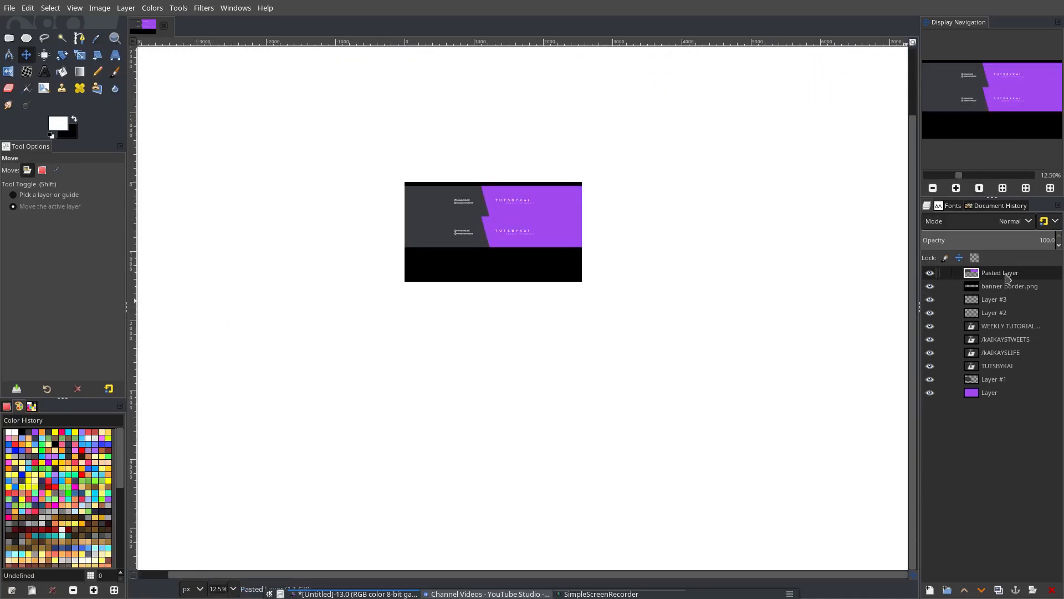
pyautogui.rightClick(1008, 277)
pyautogui.click(937, 133)
pyautogui.scroll(3, 443, 225)
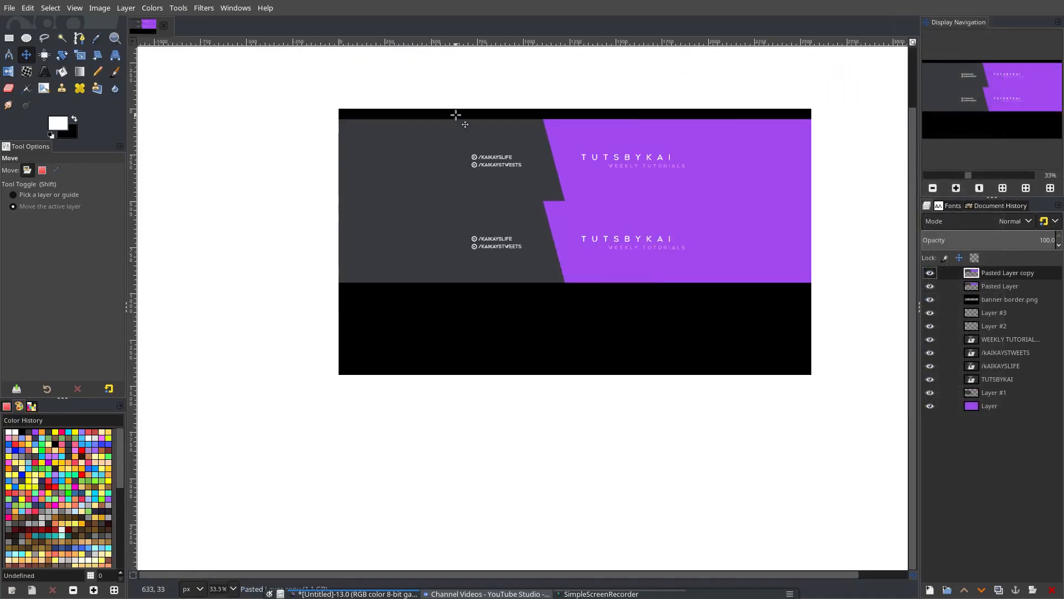
pyautogui.moveTo(455, 115); pyautogui.dragTo(451, 288)
# Align the lower strip copy with the canvas's left edge and close the gap beneath the original strip
pyautogui.scroll(3, 338, 274)
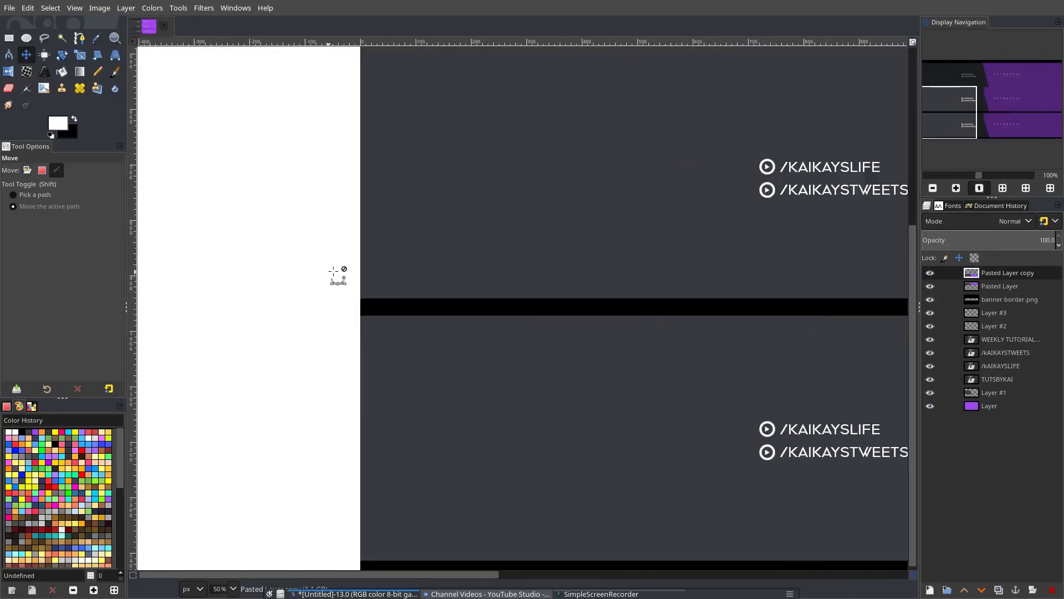
pyautogui.scroll(8, 338, 274)
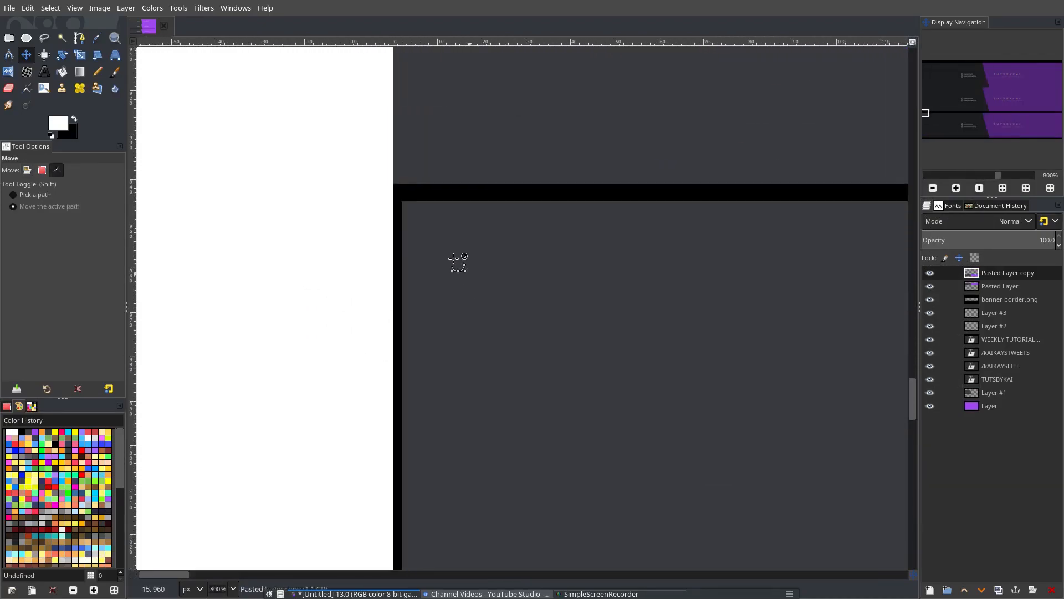
pyautogui.scroll(3, 413, 172)
pyautogui.moveTo(504, 337); pyautogui.dragTo(484, 290)
pyautogui.scroll(-3, 488, 283)
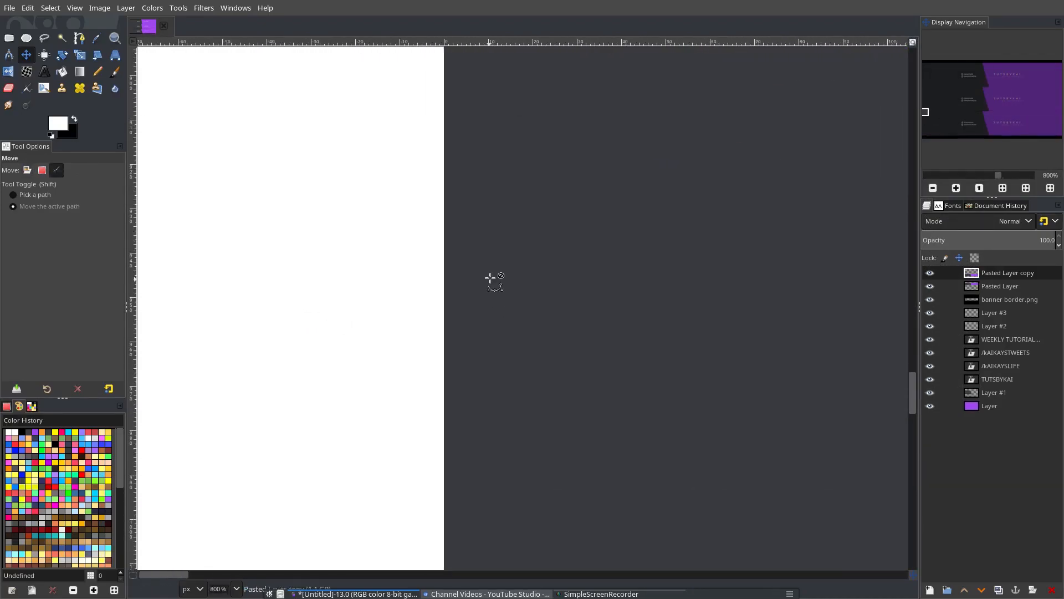
# Merge the two pasted strips into one layer and check it by toggling its visibility
pyautogui.scroll(-10, 490, 277)
pyautogui.rightClick(999, 277)
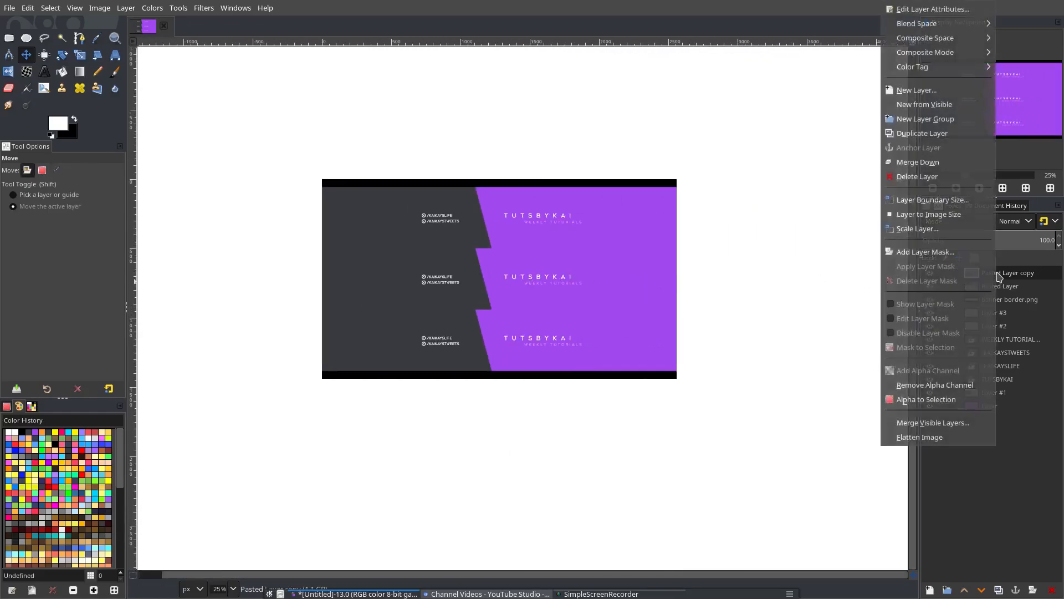
pyautogui.click(908, 160)
pyautogui.click(930, 273)
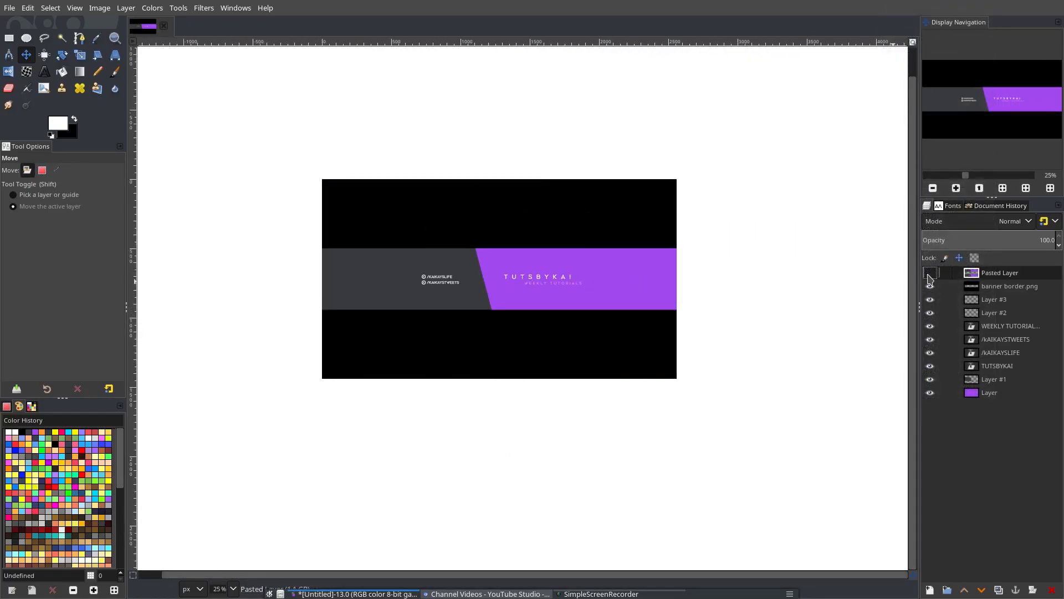
pyautogui.click(929, 272)
# Darken the merged strips layer with Brightness-Contrast so the middle banner strip stands out
pyautogui.click(152, 8)
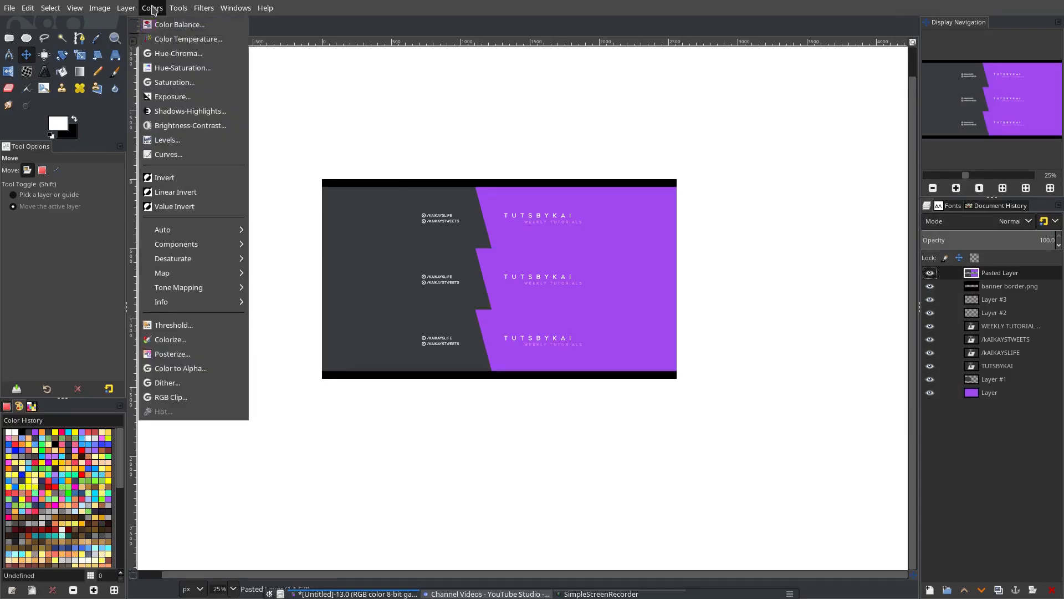
pyautogui.click(171, 123)
pyautogui.moveTo(285, 150); pyautogui.dragTo(133, 153)
pyautogui.click(233, 230)
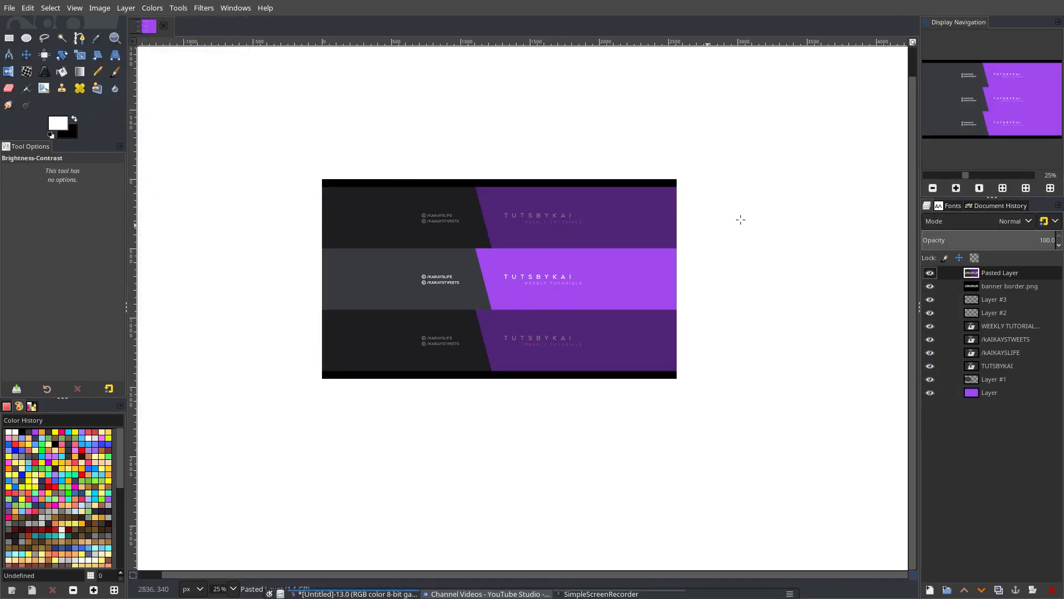
pyautogui.scroll(1, 461, 320)
pyautogui.hscroll(1, 651, 290)
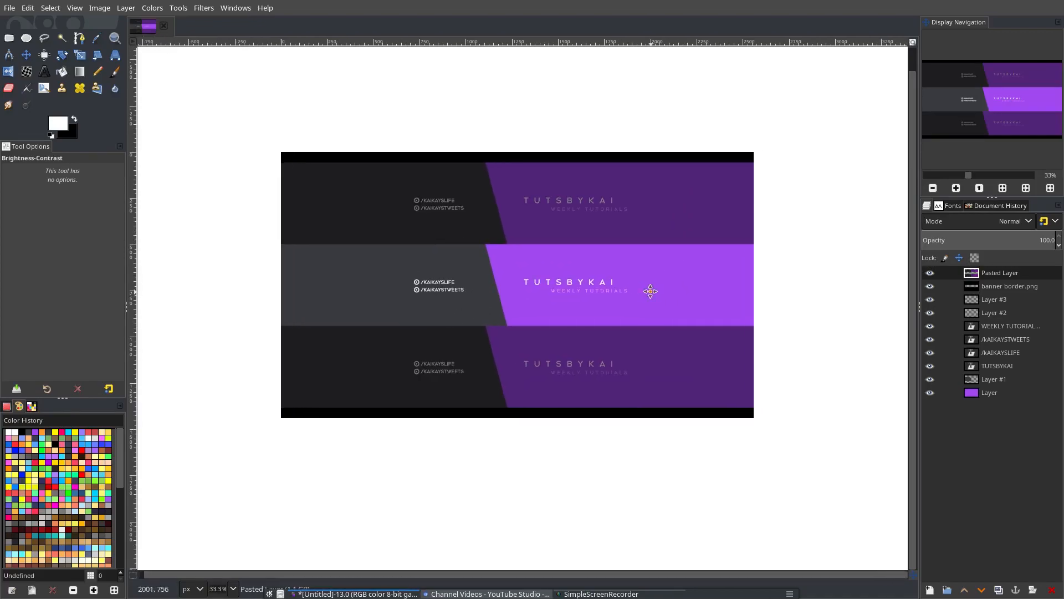